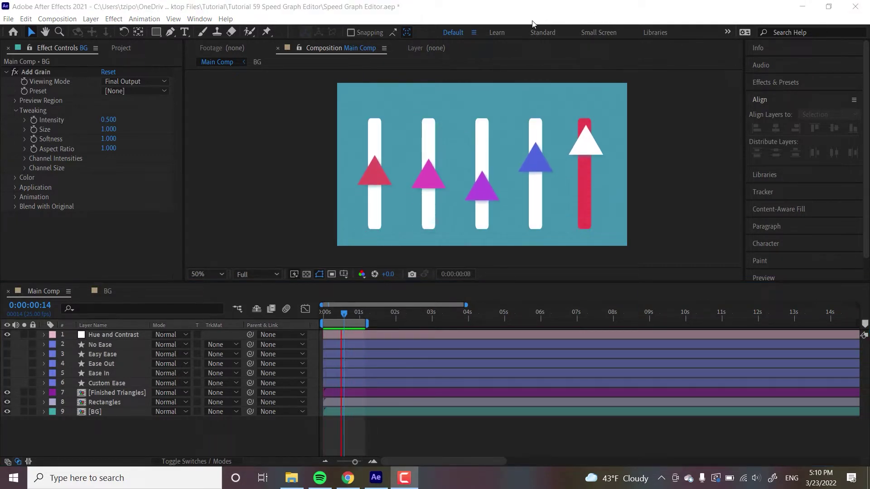
Step: Select the five triangle layers from No Ease to Custom Ease and show their Position keyframes at the first frame
click(432, 95)
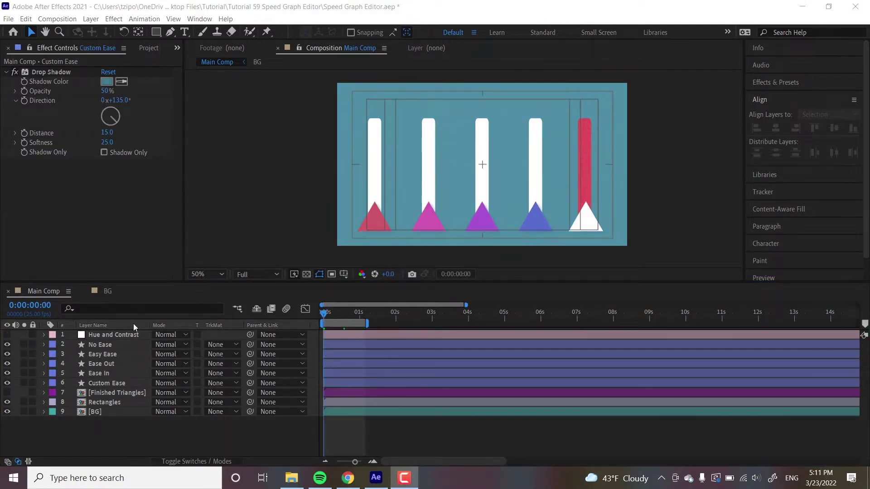
click(98, 344)
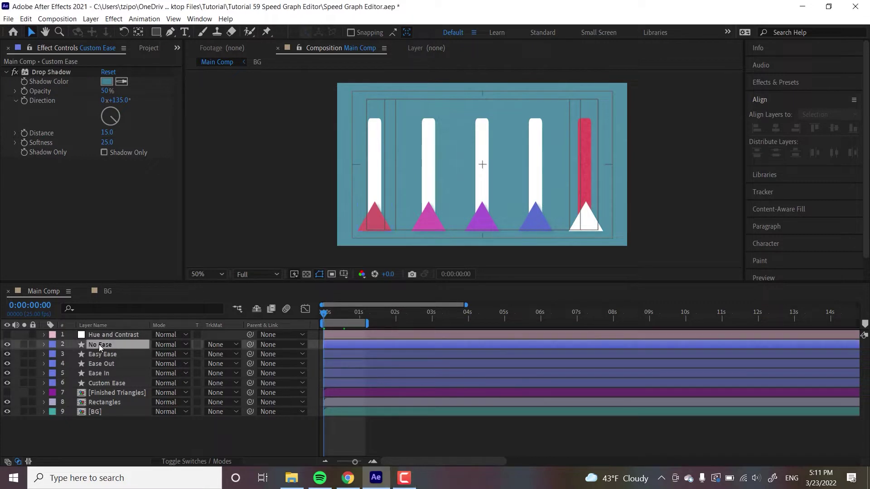
shift+click(98, 384)
key(p)
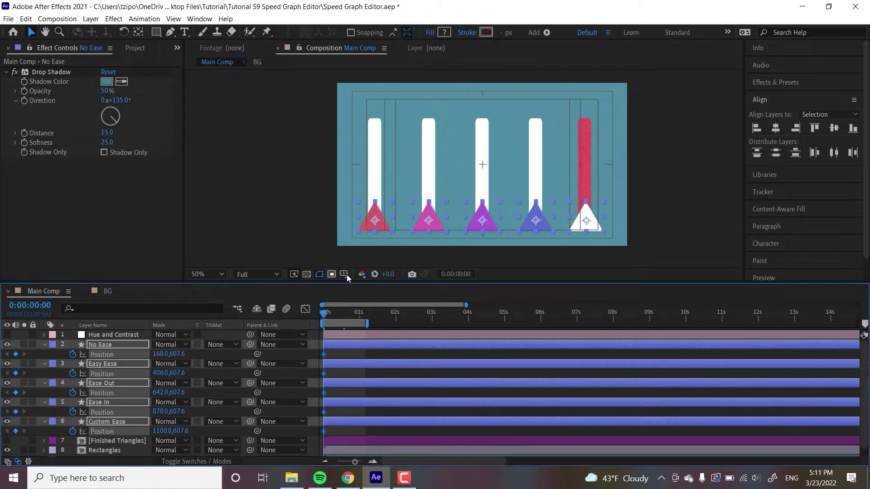
Step: At 0:00:00:20, raise all five triangles to the upper ends of their bars at Y position 155.6, and return to the start
click(352, 315)
drag(429, 215, 426, 111)
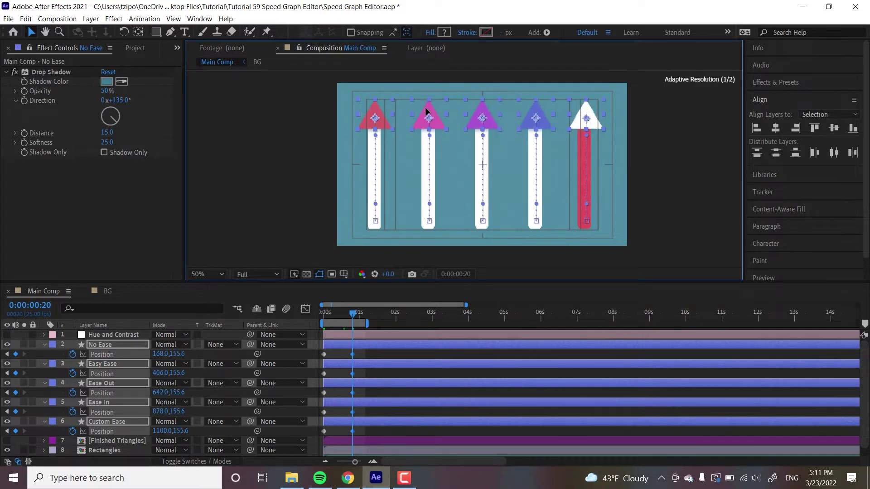
click(326, 314)
drag(327, 314, 307, 313)
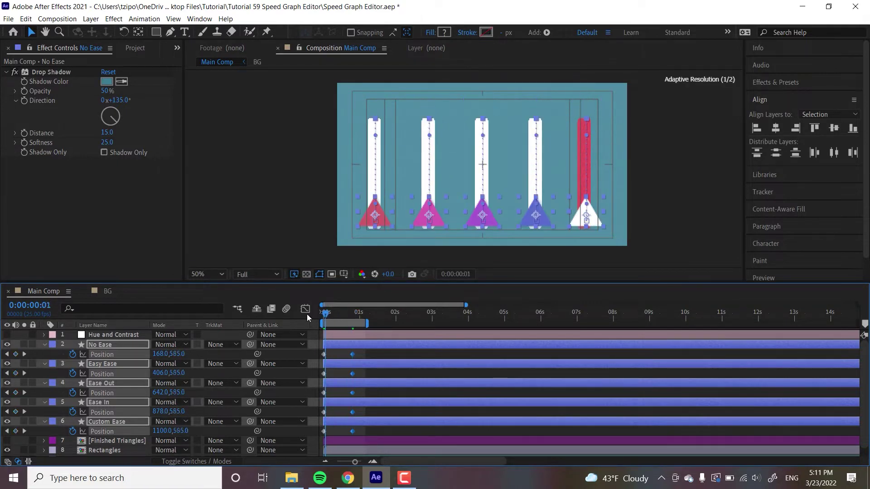
click(77, 190)
click(207, 236)
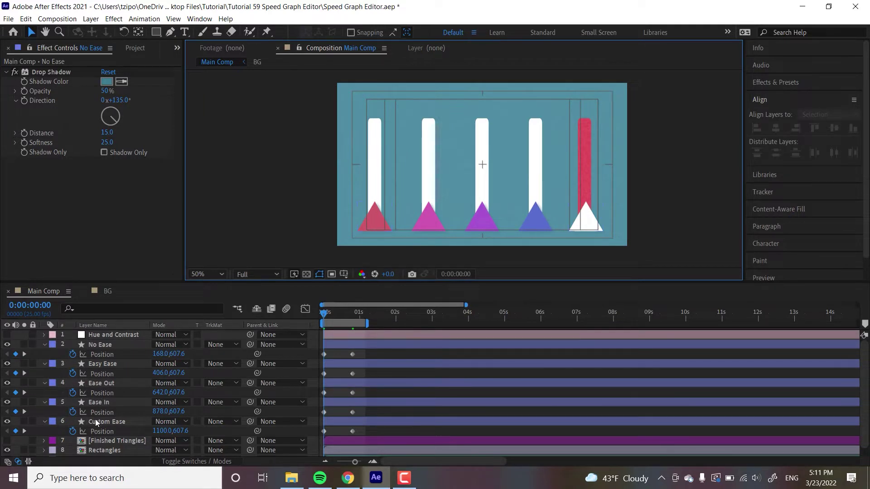
Step: Apply Easy Ease to both Position keyframes of the Easy Ease layer
click(109, 346)
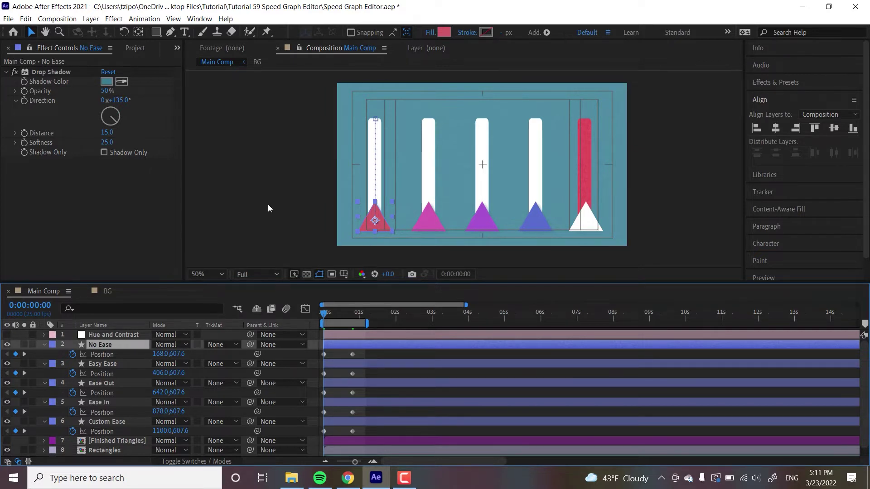
click(96, 364)
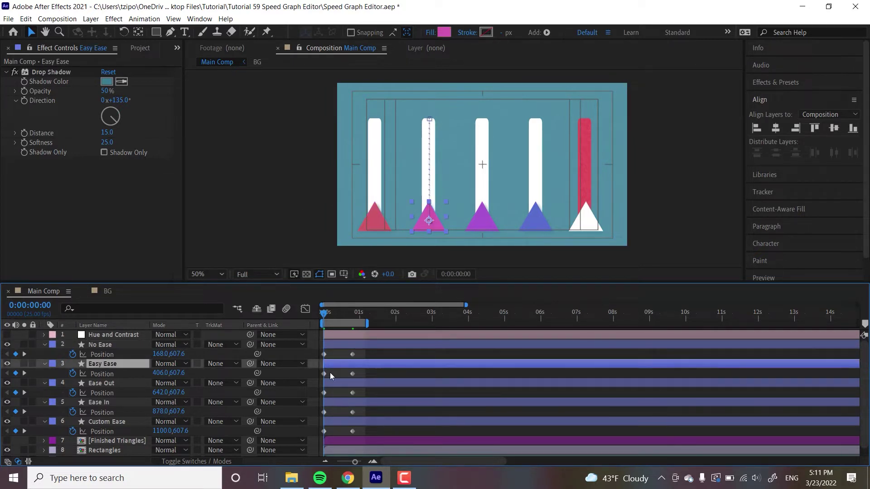
drag(371, 372, 320, 377)
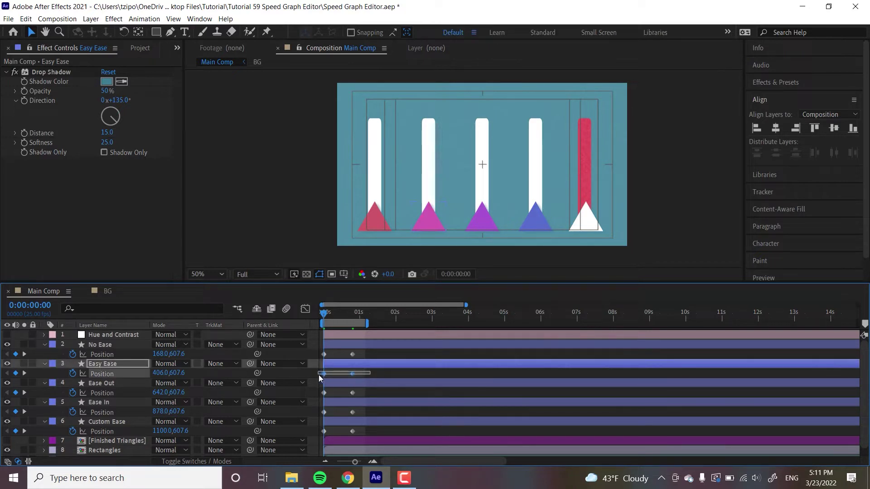
right_click(354, 374)
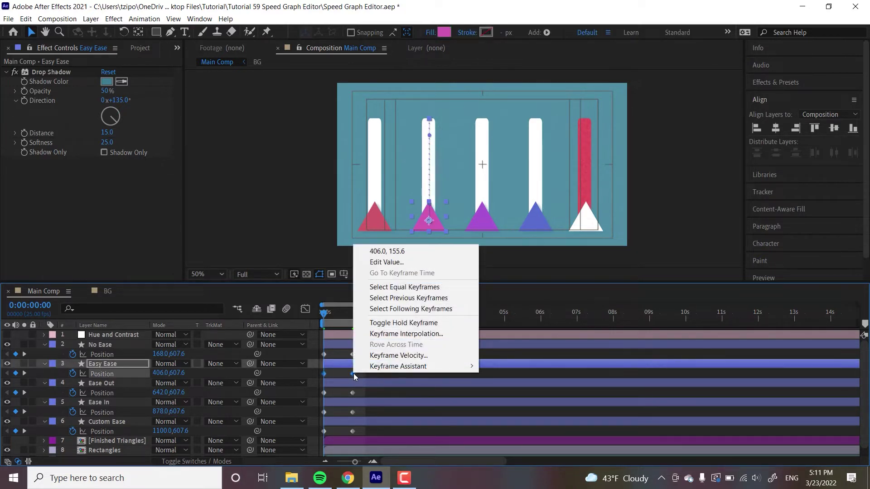
mouse_move(399, 367)
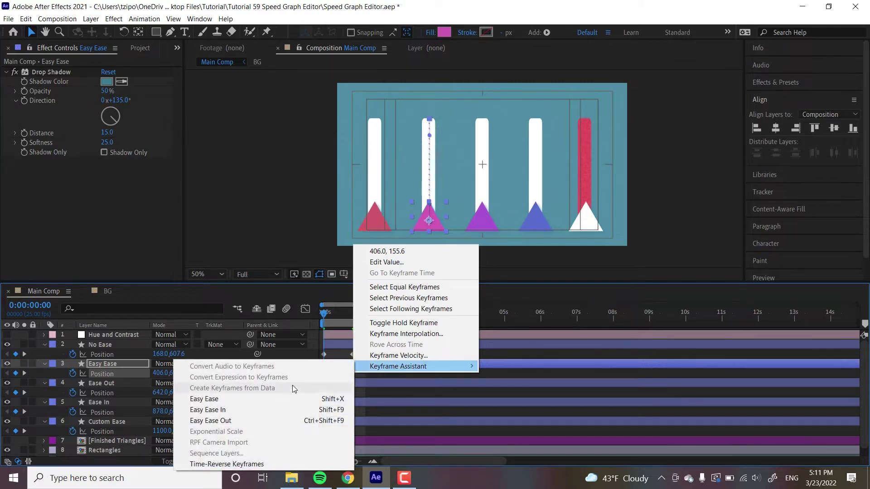
click(275, 397)
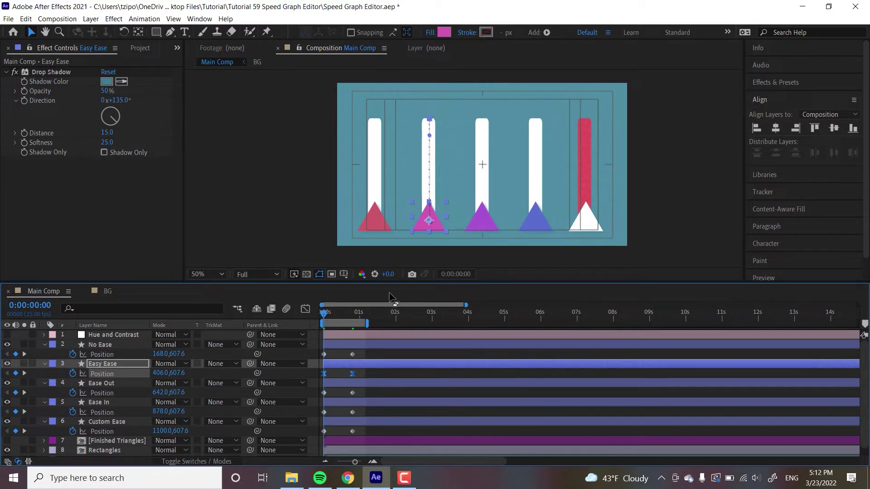
Step: Deselect the layer and scrub the start of the timeline to check the eased motion
click(302, 204)
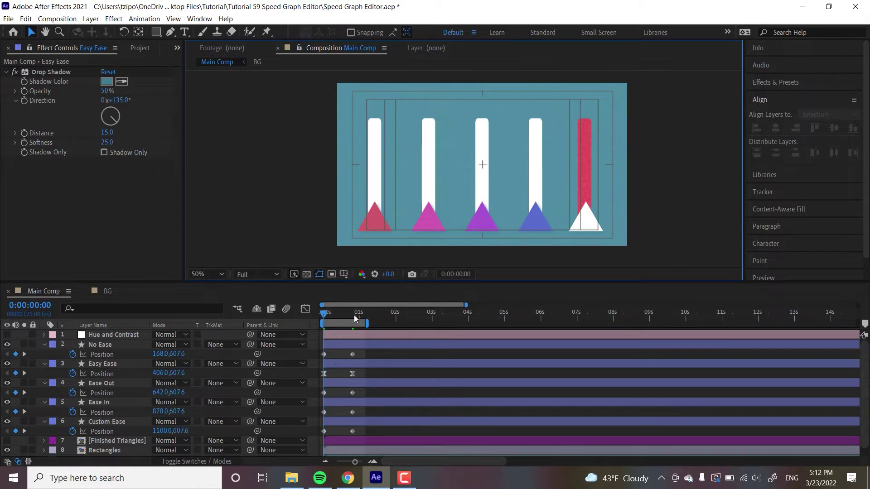
click(326, 316)
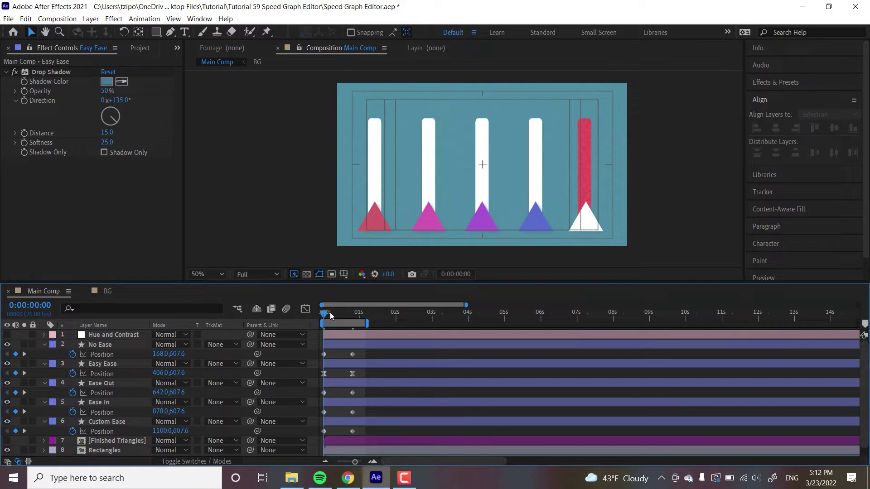
drag(330, 312, 293, 330)
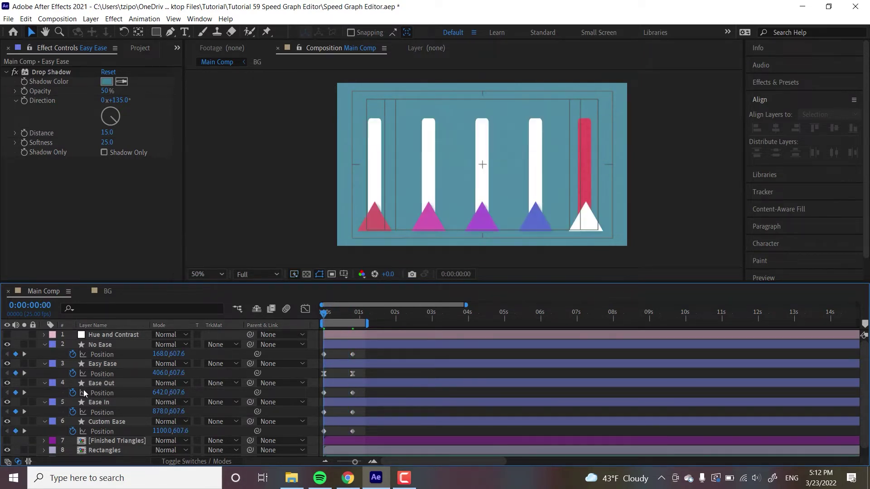
Step: Apply Easy Ease Out to both Position keyframes of the Ease Out layer and preview the motion
click(105, 384)
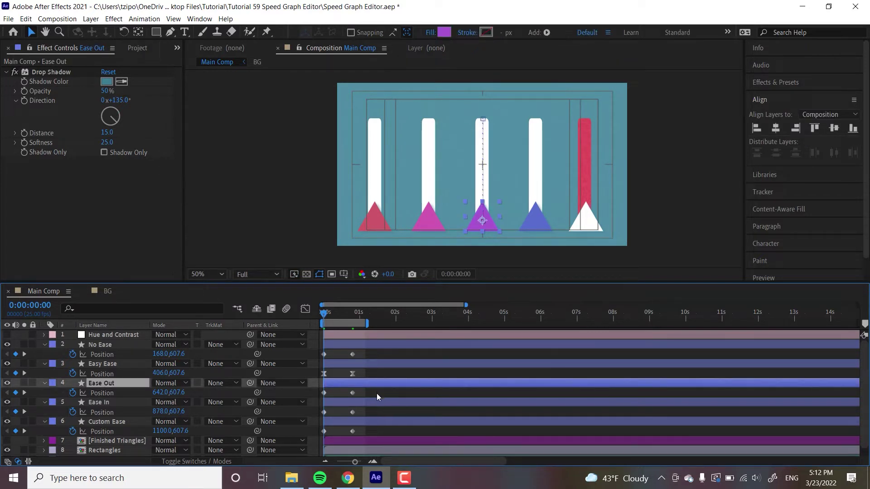
drag(376, 394, 321, 399)
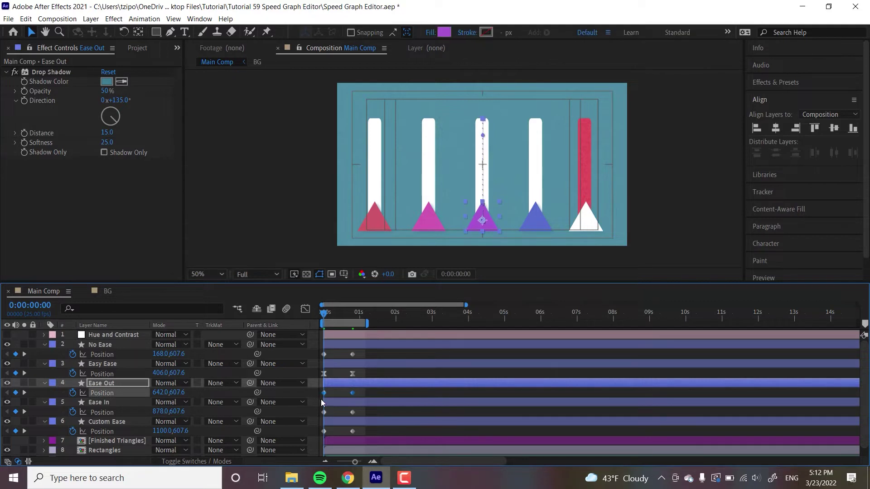
right_click(351, 394)
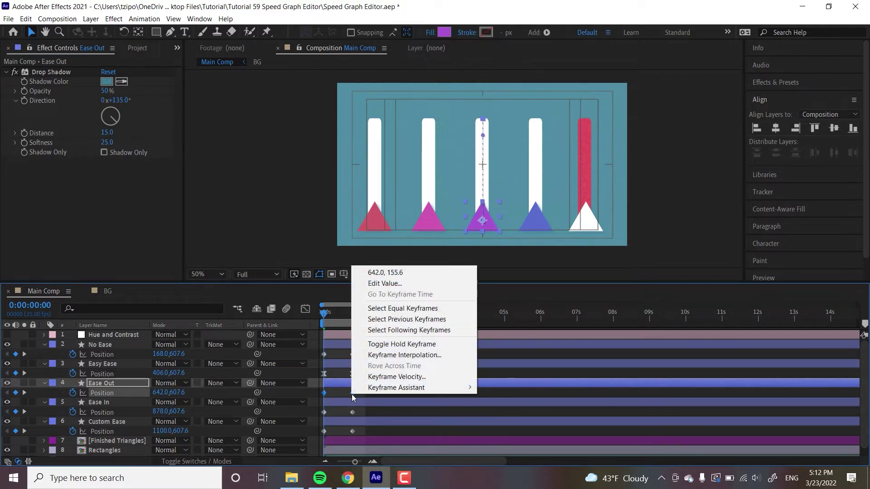
mouse_move(372, 391)
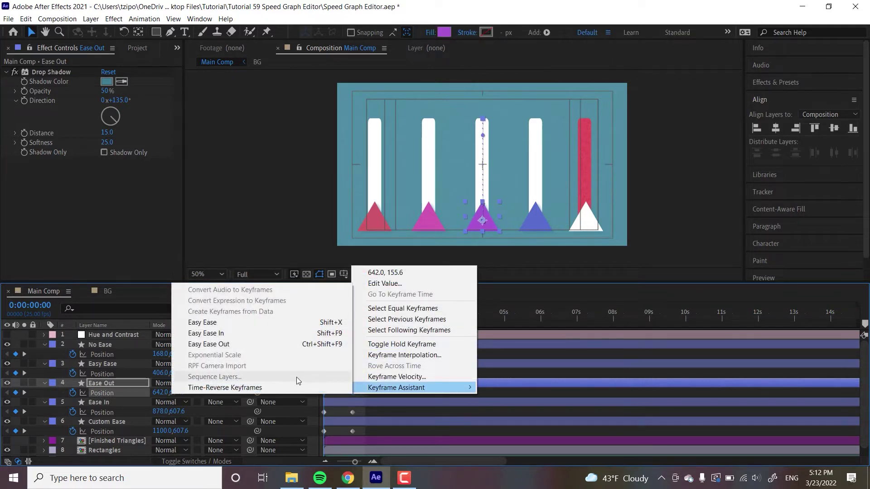
click(226, 347)
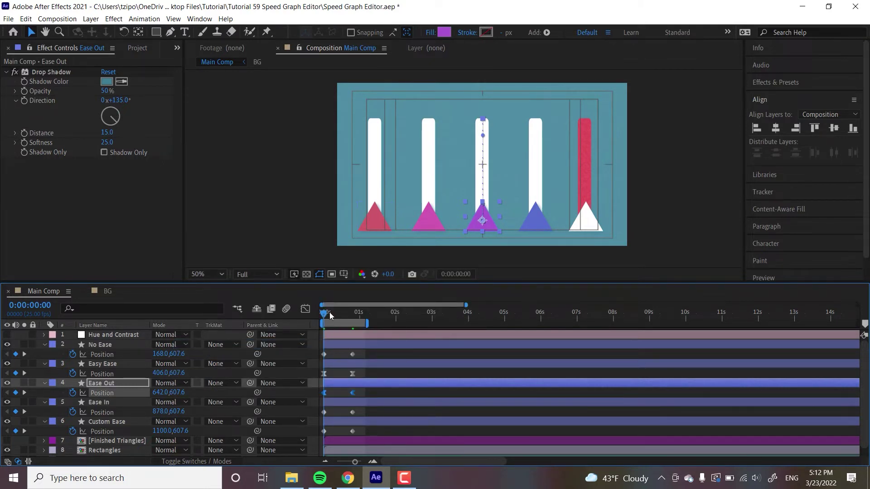
key(space)
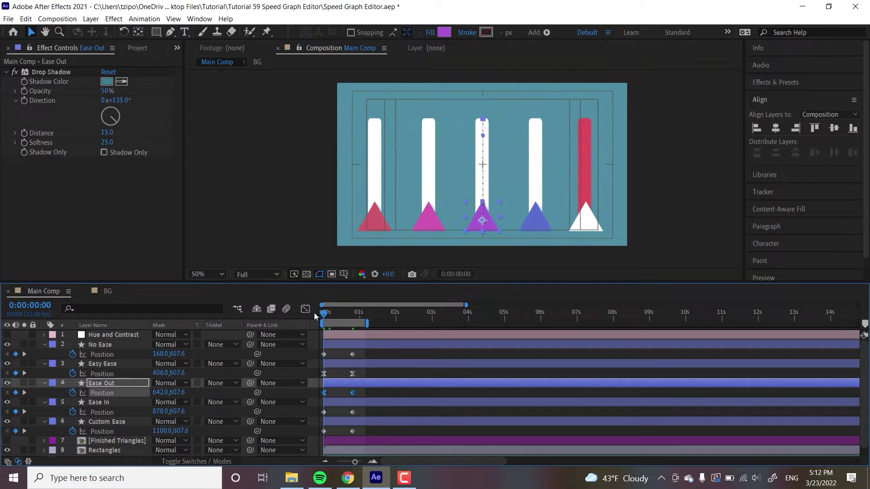
Step: Apply Easy Ease In to both Position keyframes of the Ease In layer and clear the selection
click(370, 410)
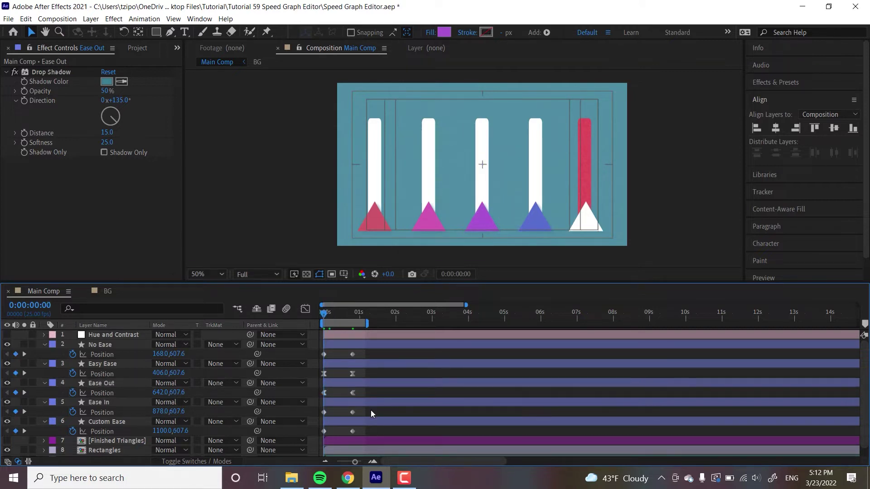
drag(369, 424, 317, 410)
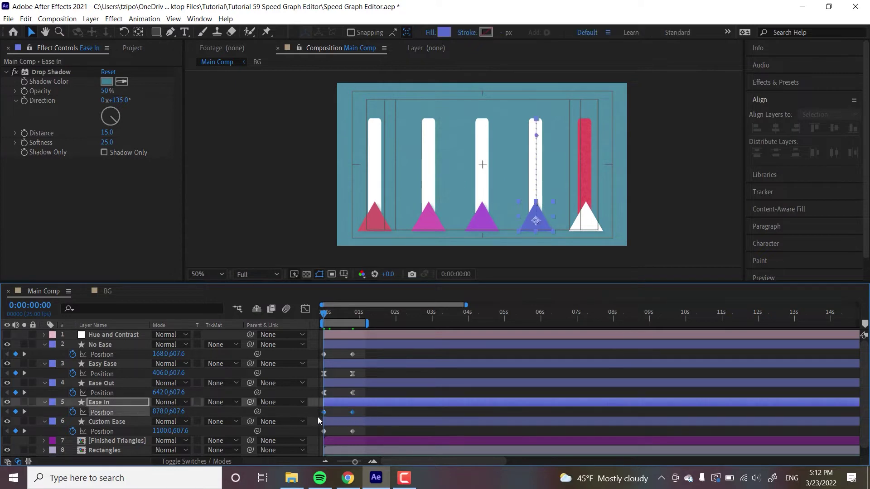
right_click(354, 412)
mouse_move(372, 408)
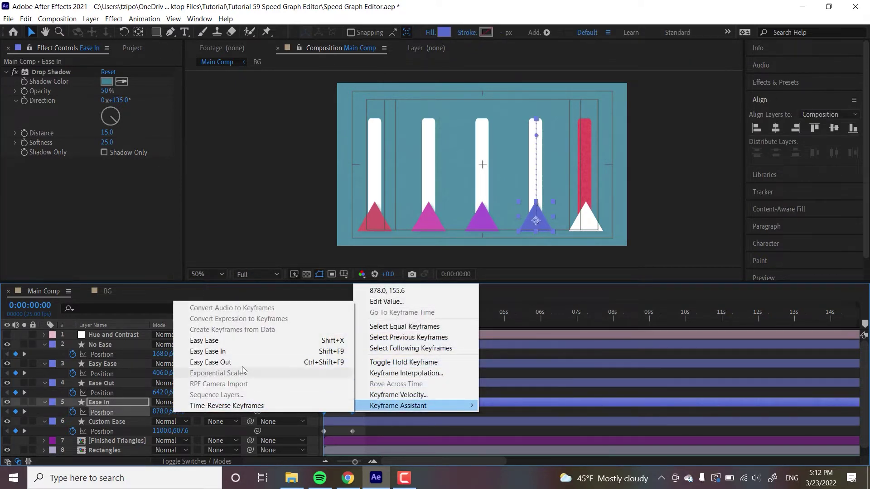
click(250, 354)
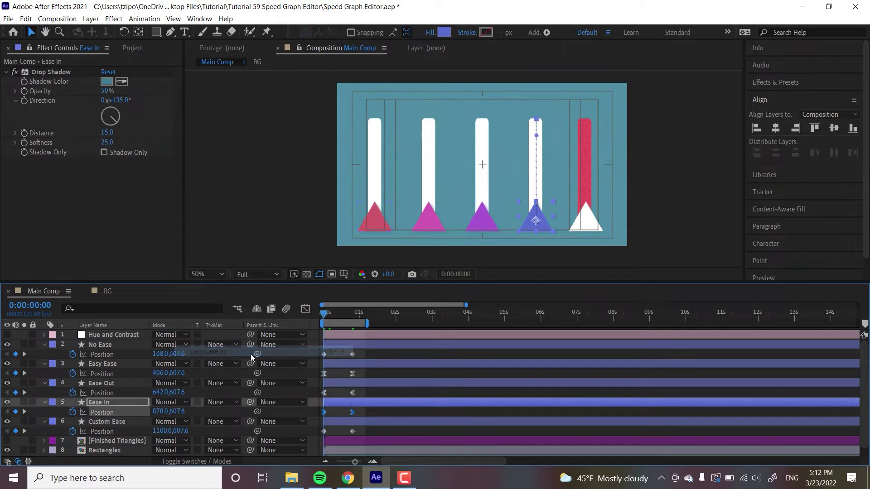
click(390, 409)
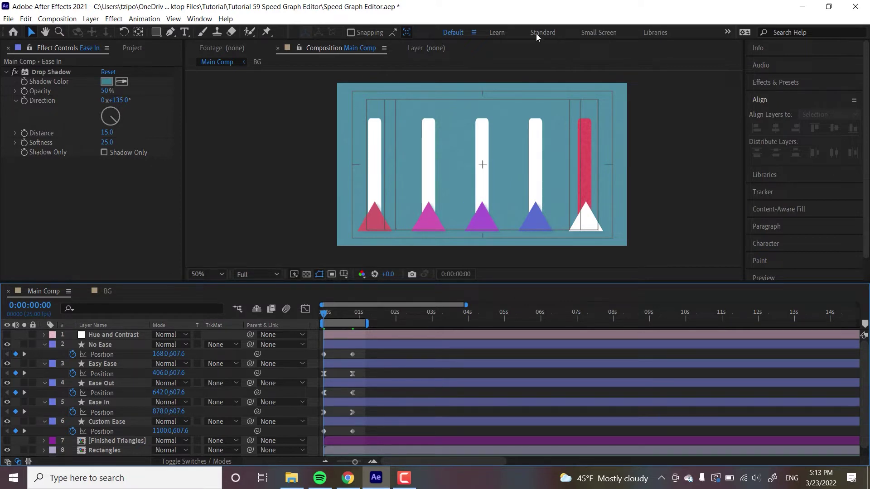
Step: Play the animation from the first frame to compare the No Ease, Easy Ease, Ease Out and Ease In triangles
key(space)
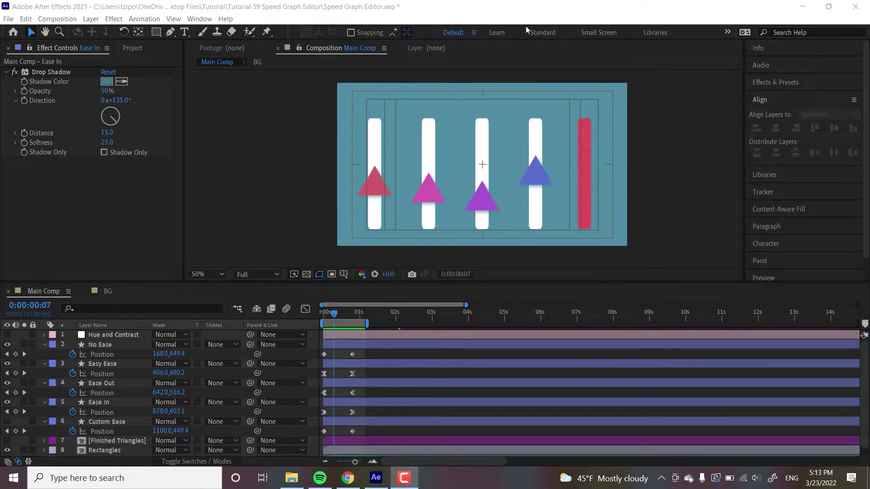
click(316, 315)
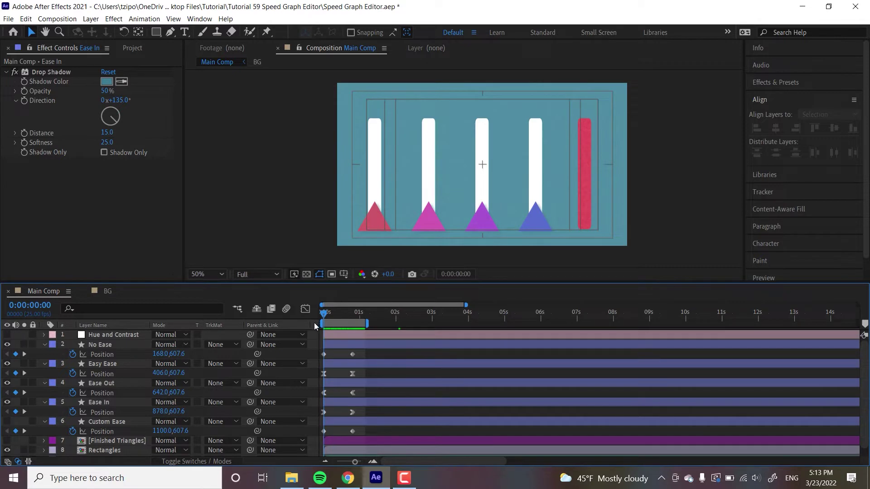
click(223, 198)
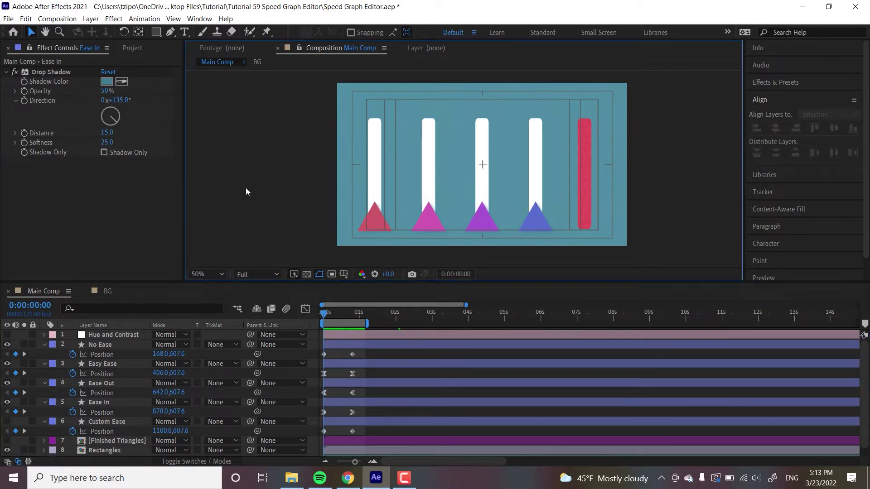
key(space)
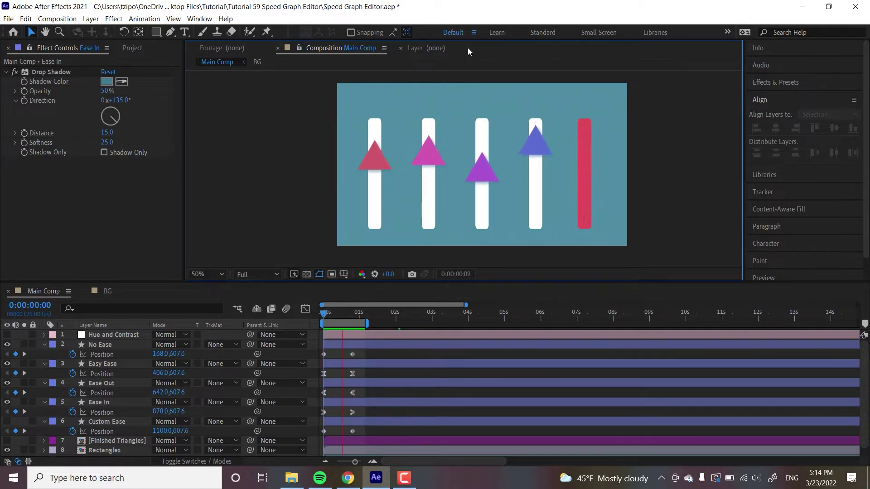
key(space)
key(apostrophe)
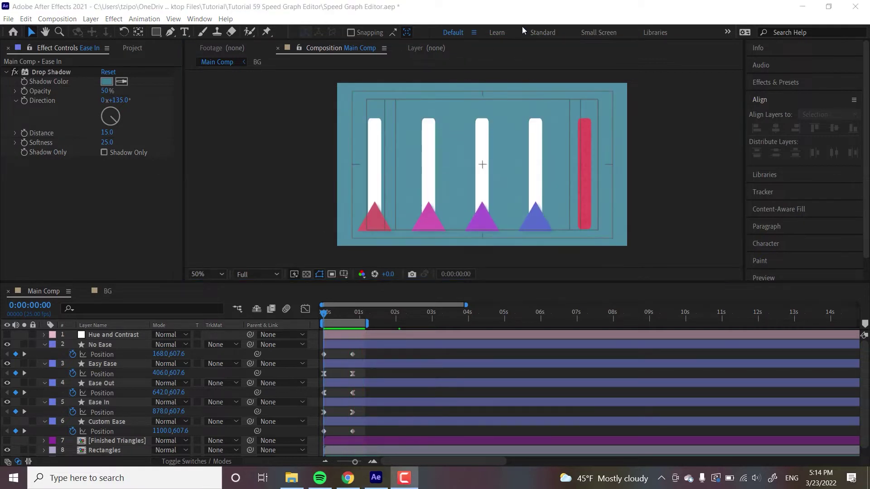
Step: Select both Position keyframes of the Custom Ease layer and open the Graph Editor for them
click(103, 421)
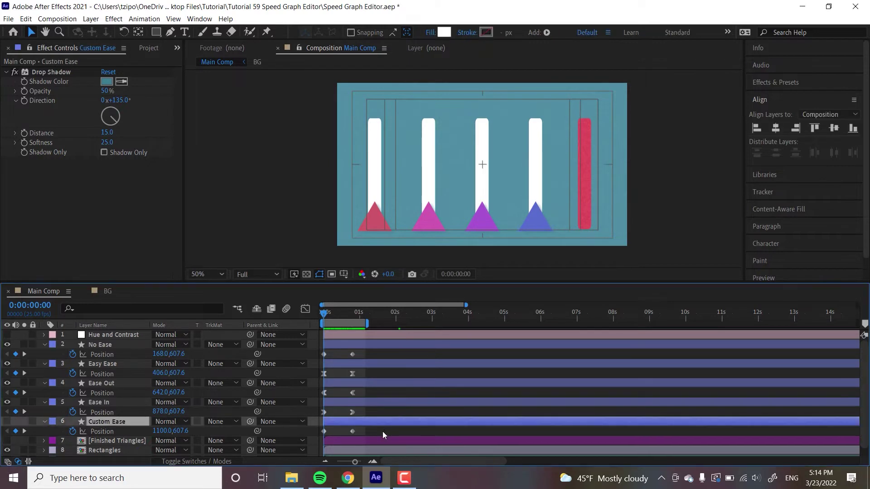
drag(381, 434, 317, 429)
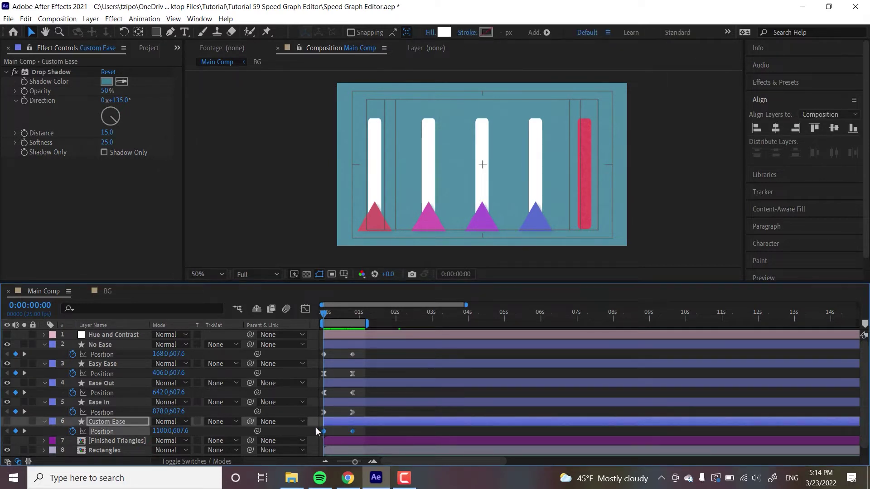
click(305, 311)
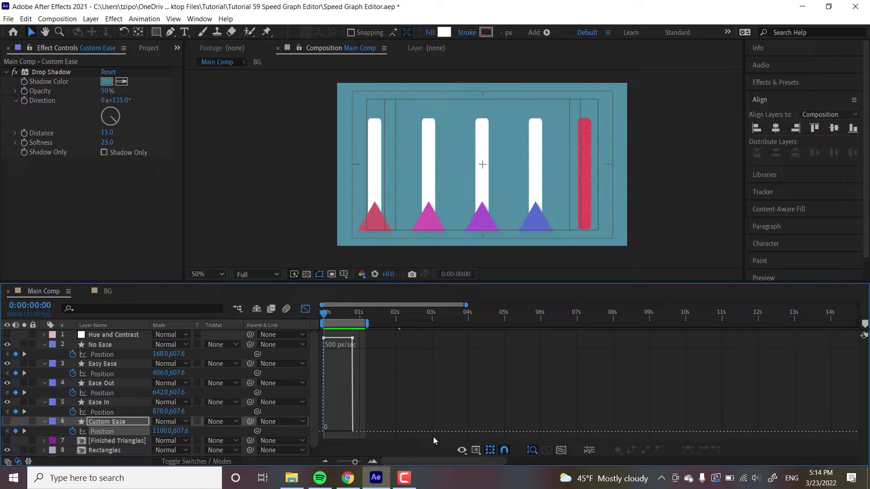
Step: View the value graph of the Custom Ease layer's Position and return to the speed graph
click(476, 451)
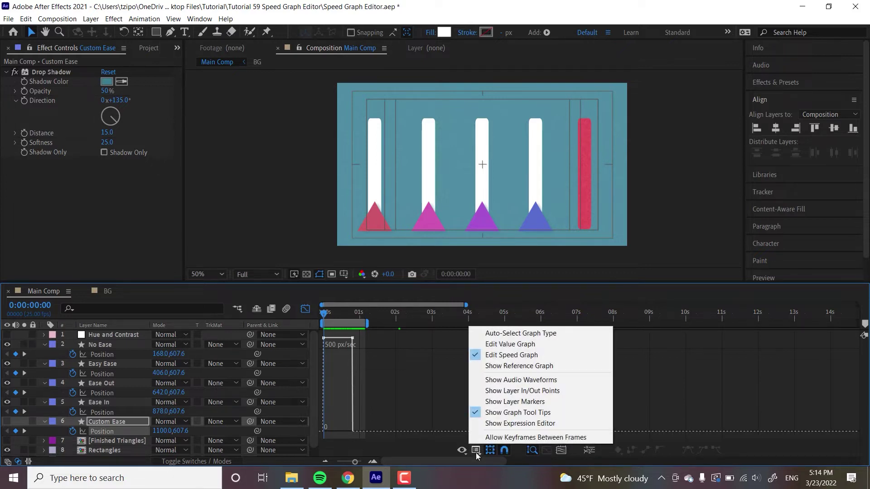
click(510, 345)
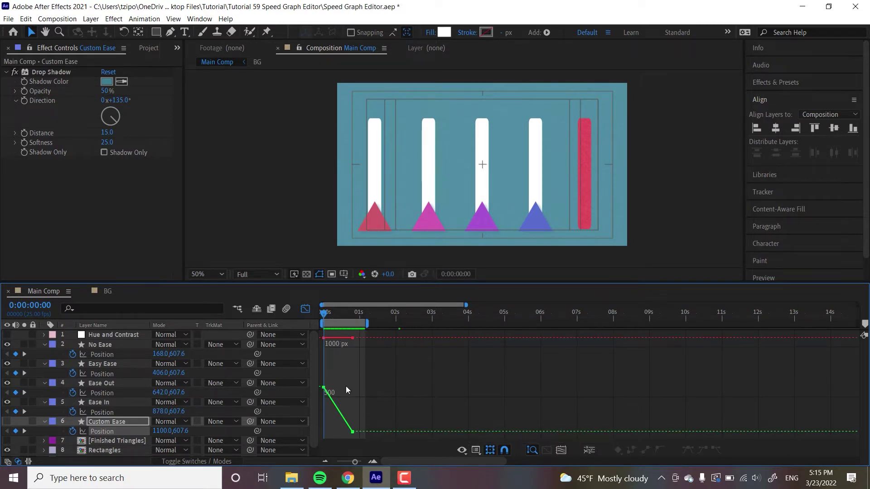
click(476, 449)
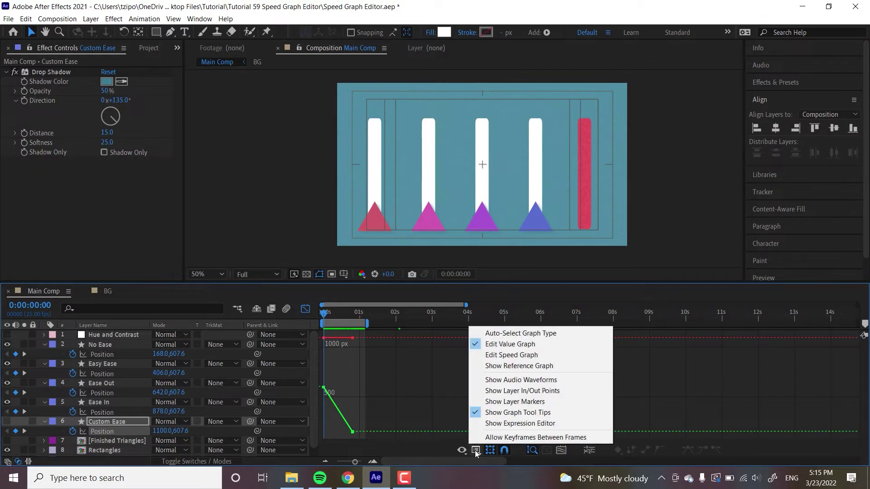
click(524, 356)
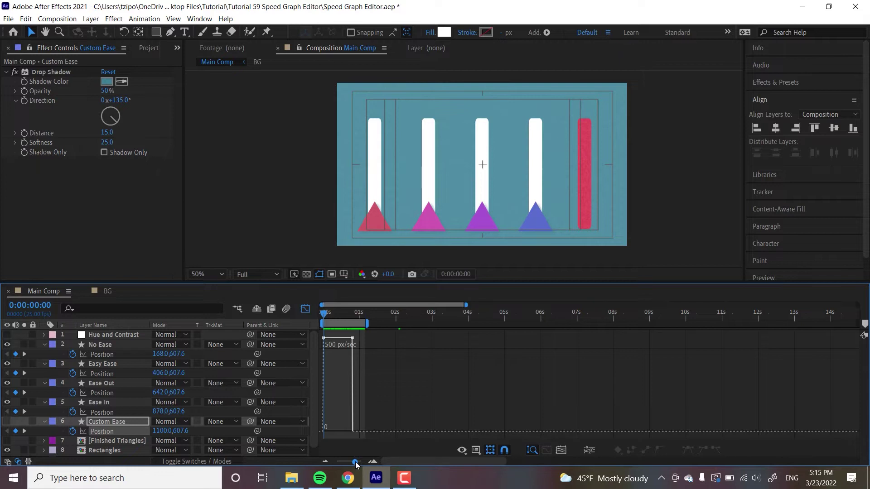
Step: Convert both Custom Ease Position keyframes to Hold in the speed graph
drag(356, 462, 360, 461)
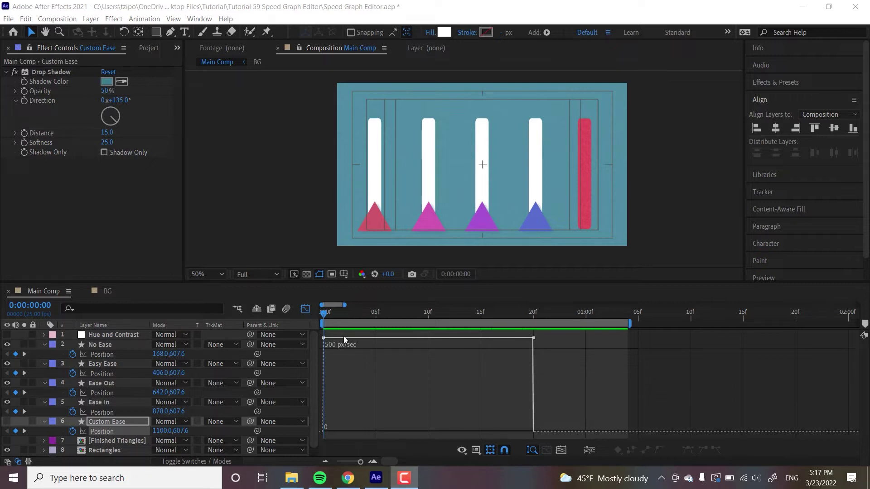
mouse_move(345, 339)
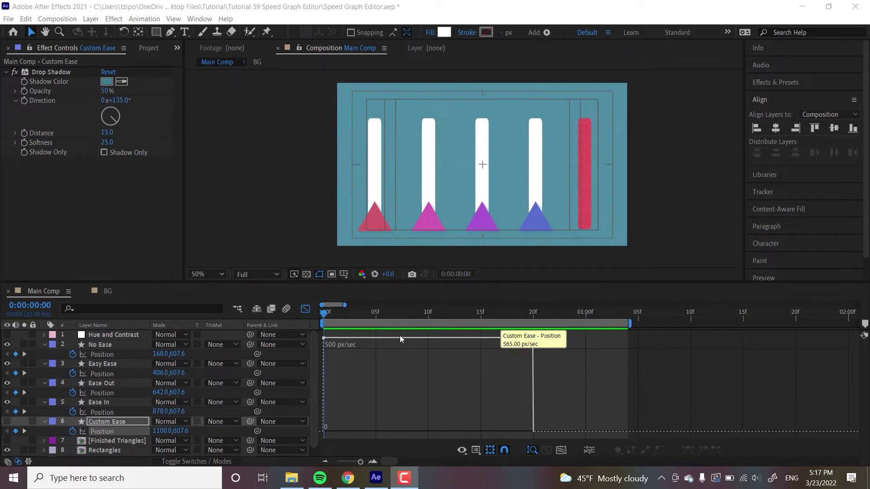
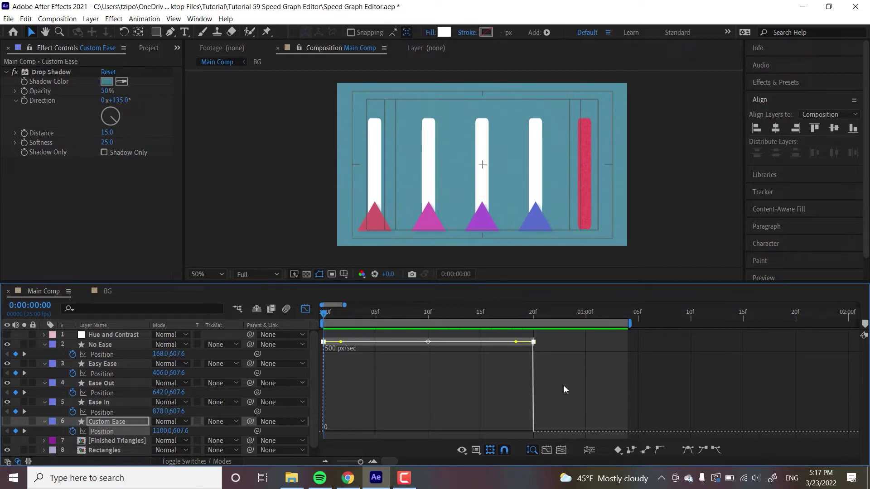
click(631, 449)
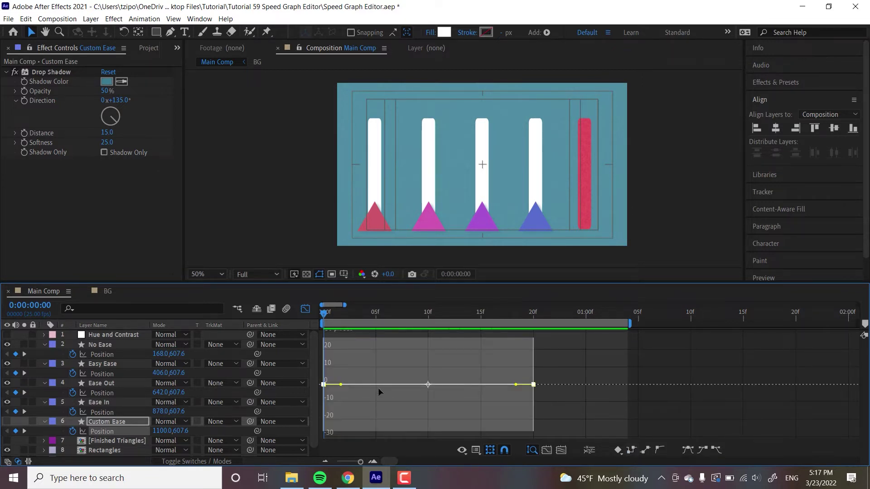
Step: Make the Custom Ease layer visible and reselect both of its Position keyframes in the graph
drag(369, 308, 449, 311)
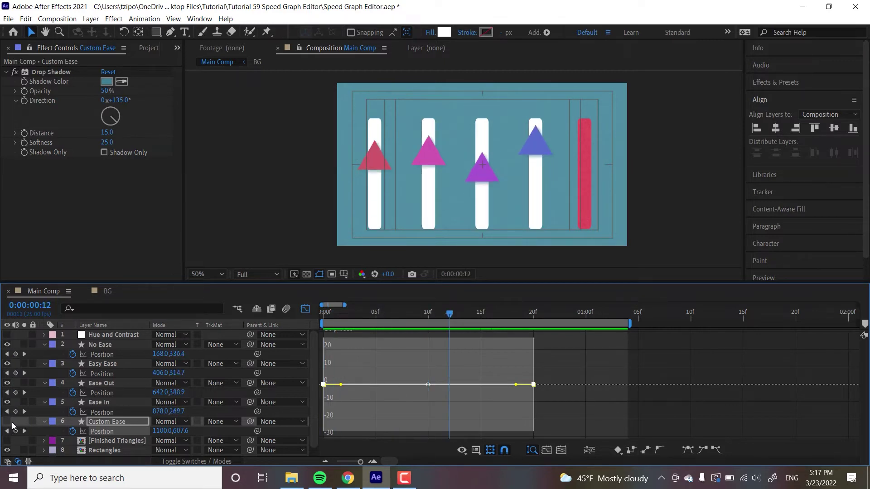
click(7, 421)
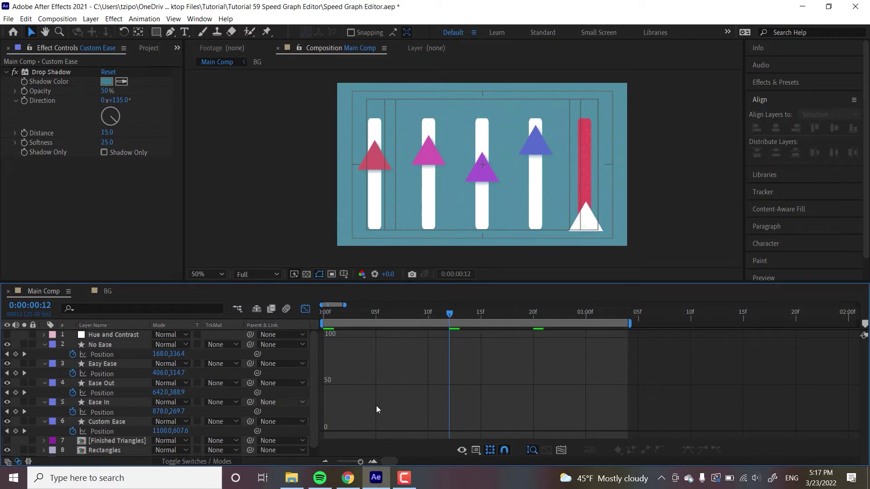
click(103, 432)
drag(569, 409, 313, 369)
Step: Scrub and play the animation to check the Hold motion of the Custom Ease triangle
drag(492, 312, 543, 310)
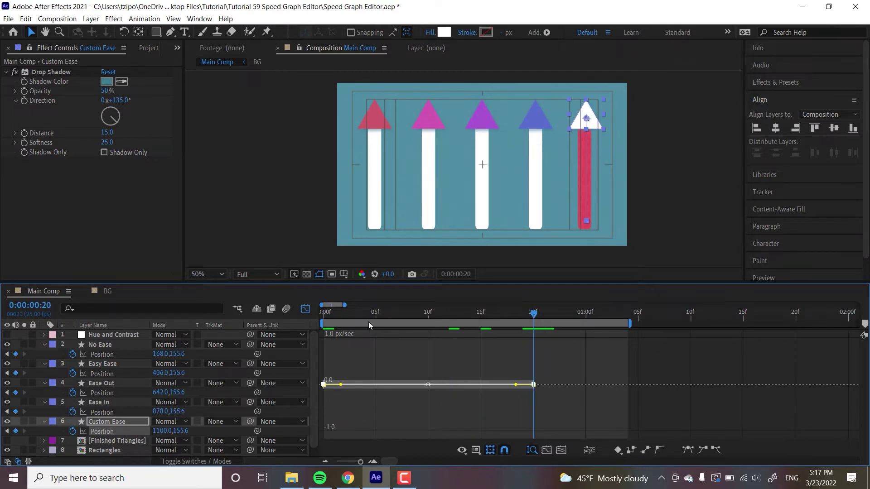
key(space)
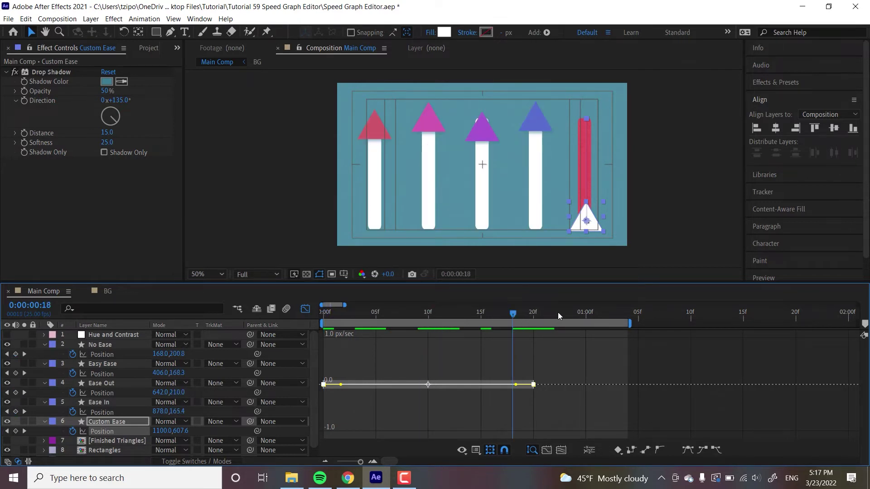
key(space)
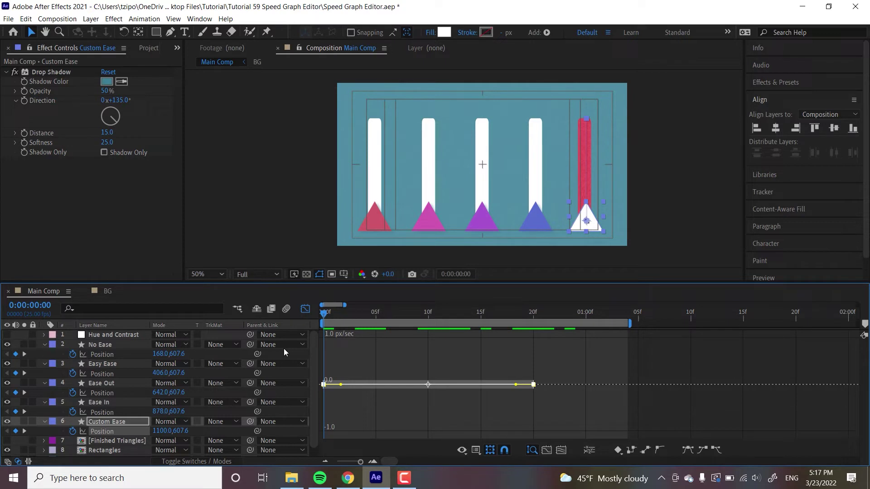
key(space)
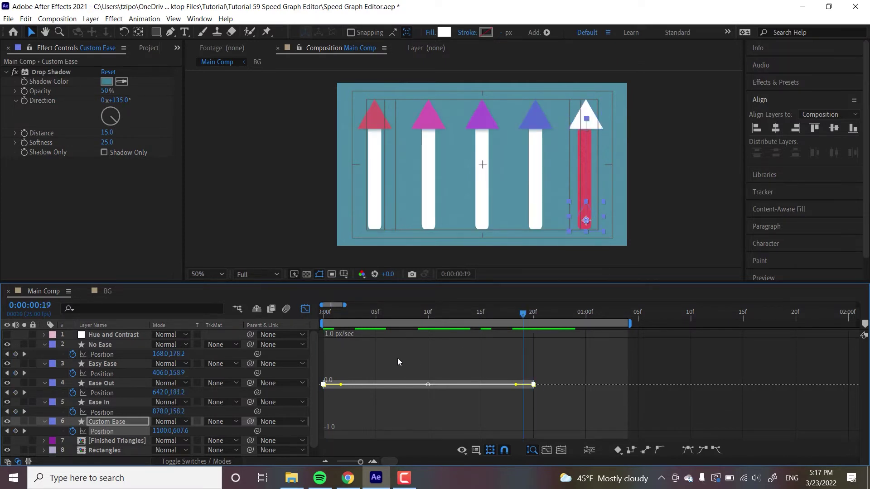
key(space)
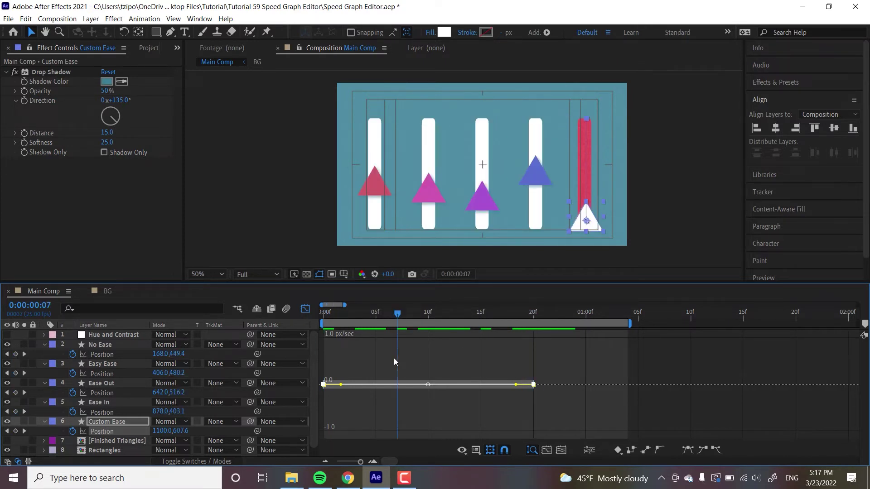
Step: Convert both Custom Ease Position keyframes to Linear, then scrub and preview the motion
click(650, 451)
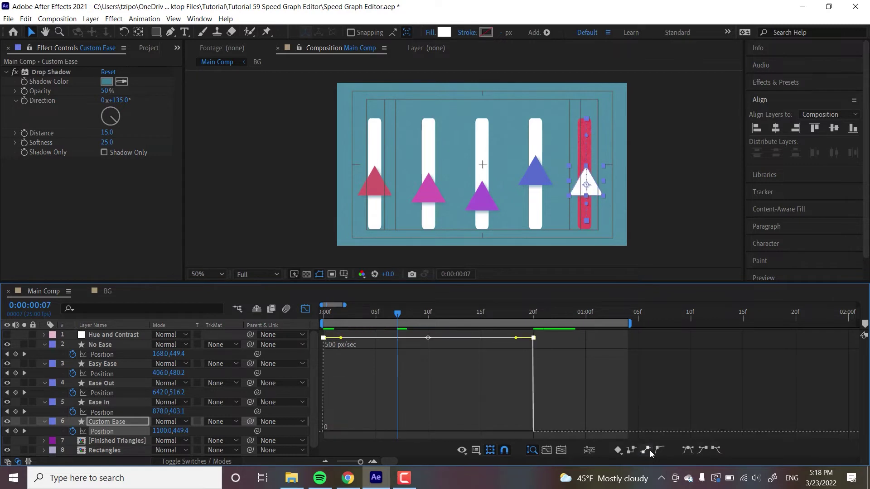
click(344, 313)
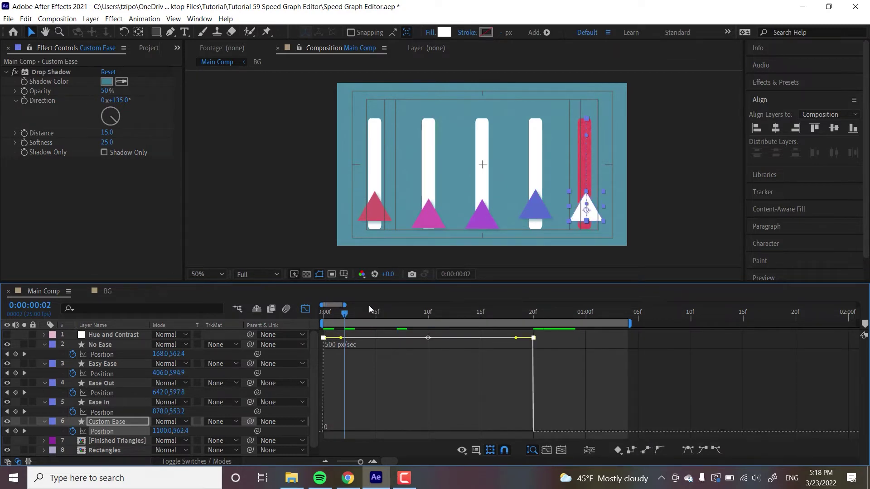
click(512, 312)
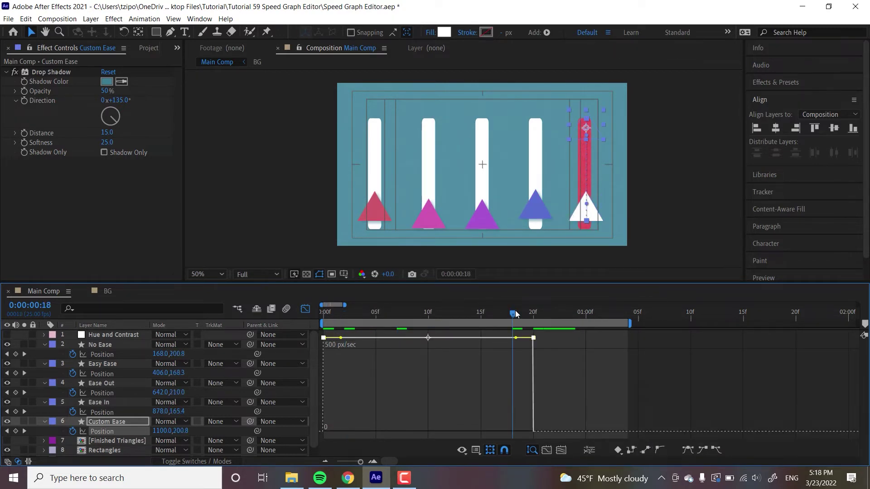
drag(540, 314, 334, 329)
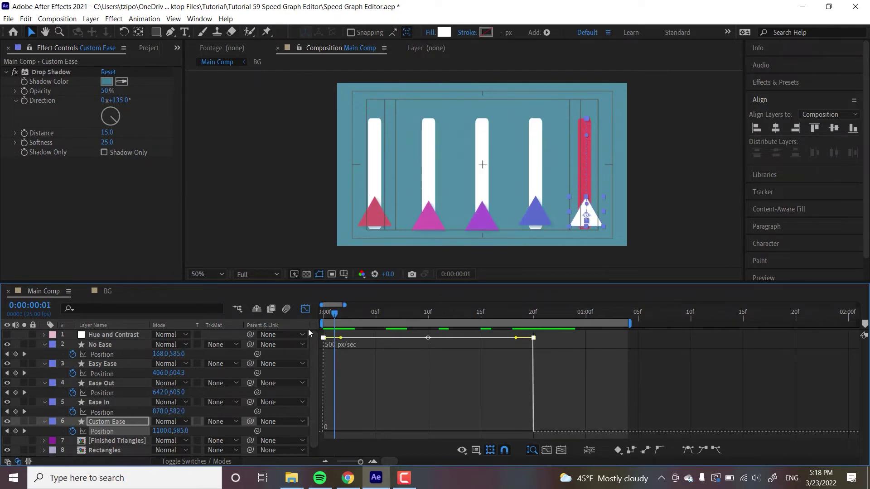
key(space)
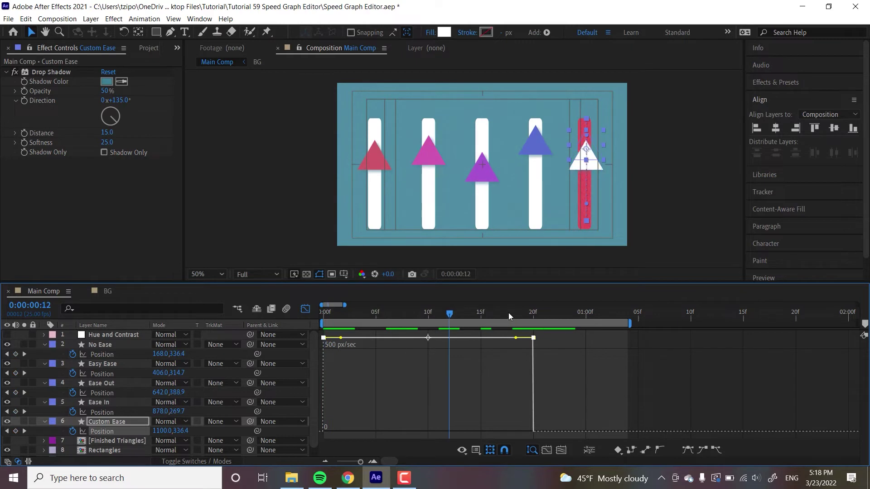
key(space)
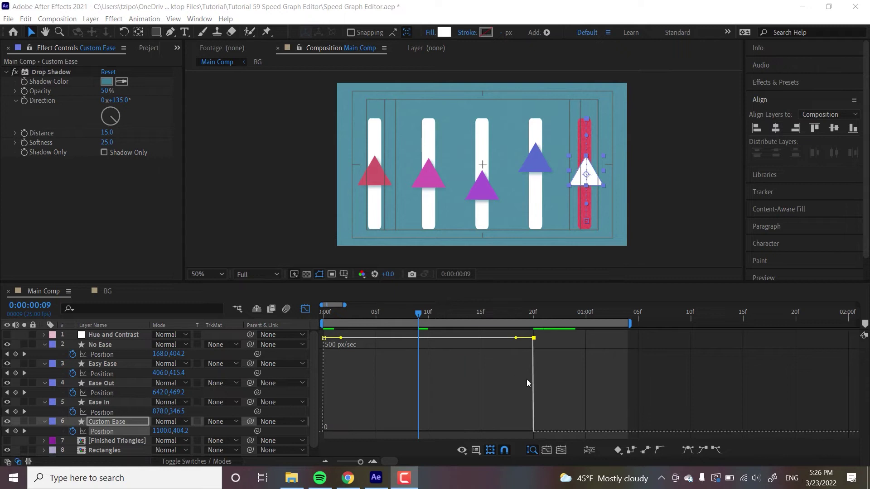
Step: Apply Easy Ease to only the last Position keyframe of the Custom Ease layer and preview the motion from the start
click(563, 374)
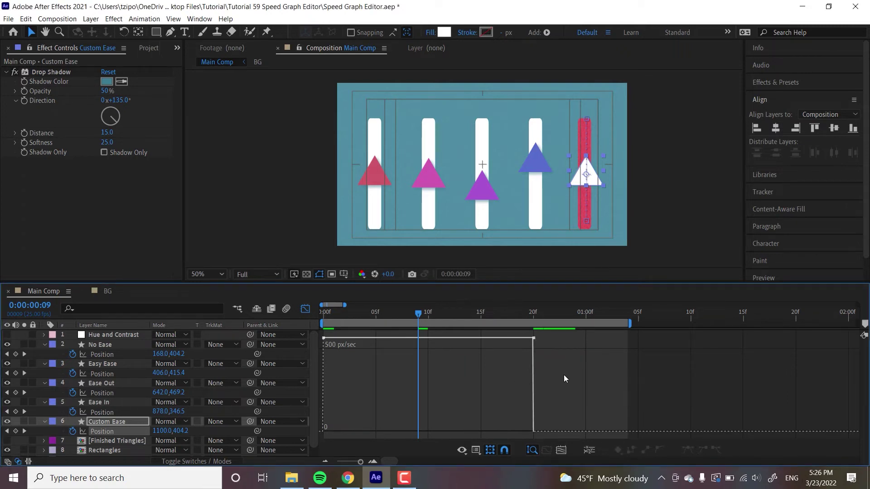
click(533, 338)
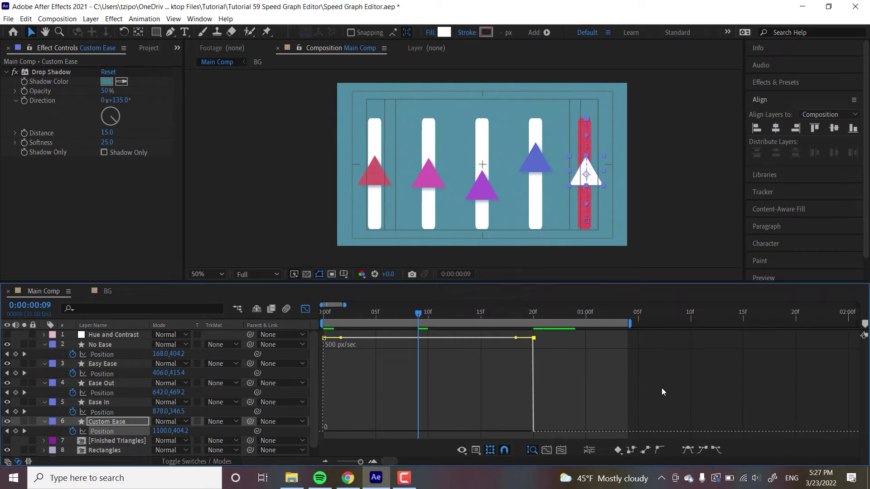
click(687, 450)
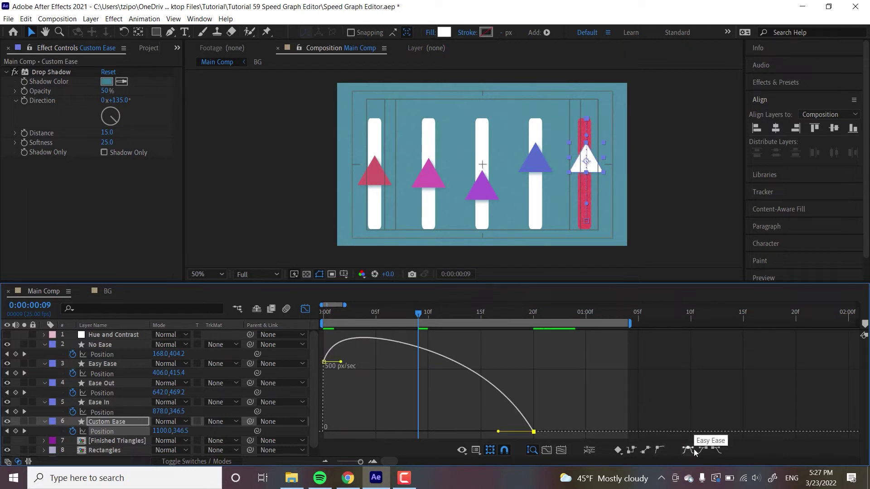
drag(407, 311, 306, 329)
key(space)
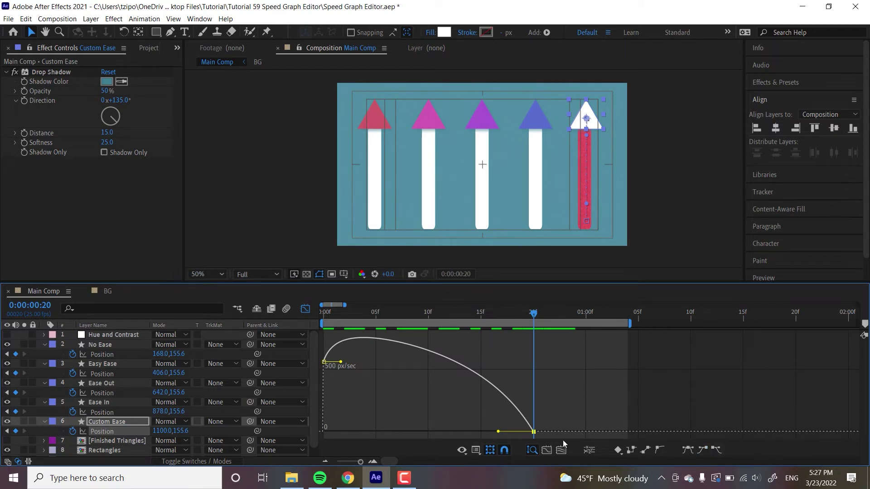
Step: Apply Easy Ease Out with both Custom Ease Position keyframes selected and preview the motion from the start
drag(556, 436, 310, 344)
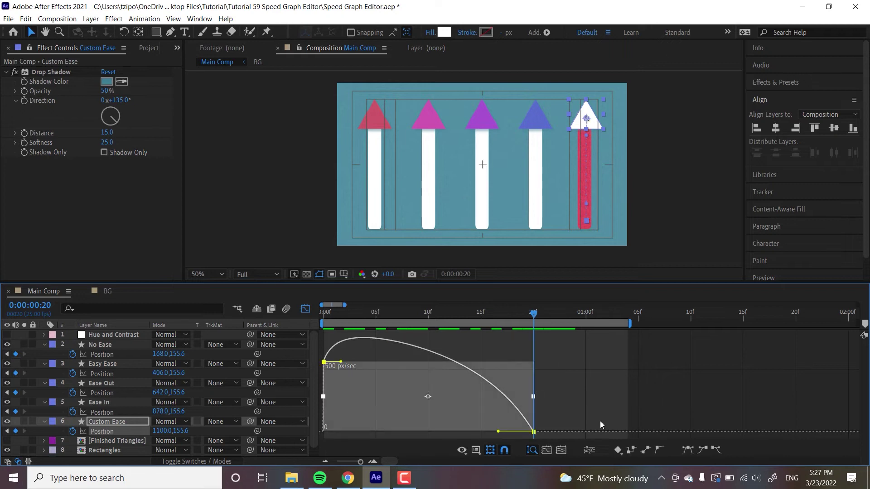
click(717, 450)
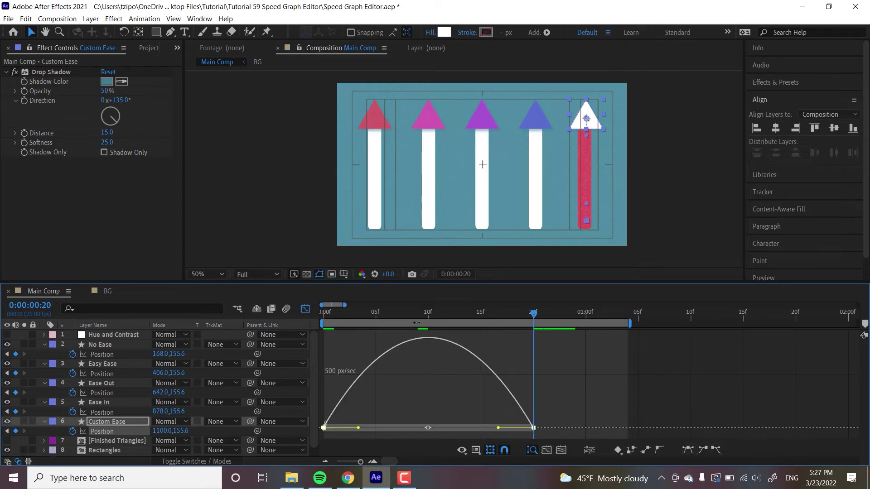
drag(388, 311, 333, 315)
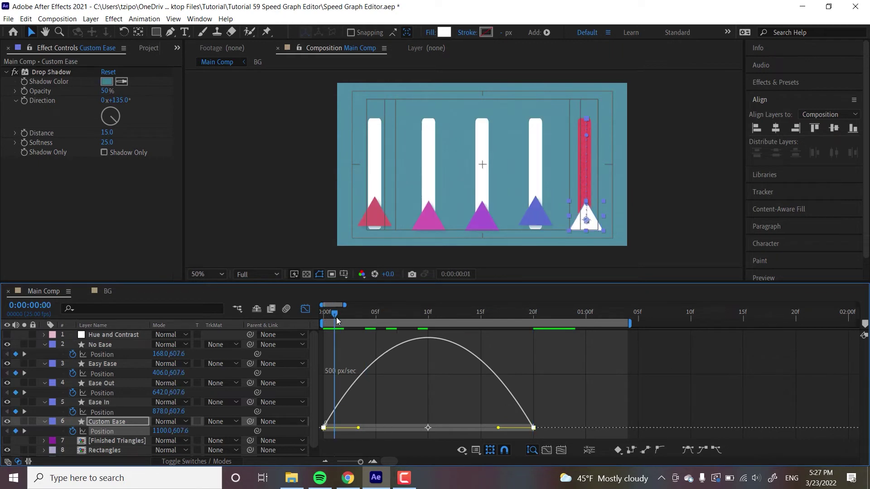
key(space)
Step: Convert both Custom Ease Position keyframes to Auto Bezier and select only the last one for editing
click(660, 452)
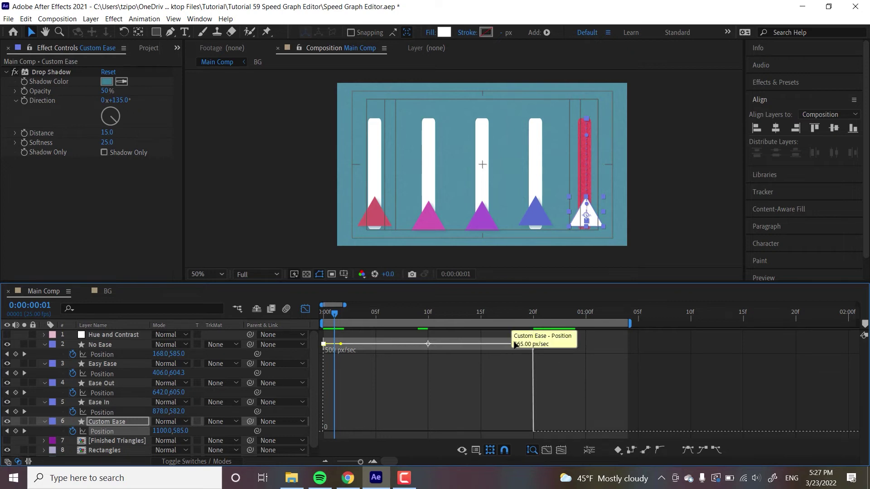
mouse_move(533, 339)
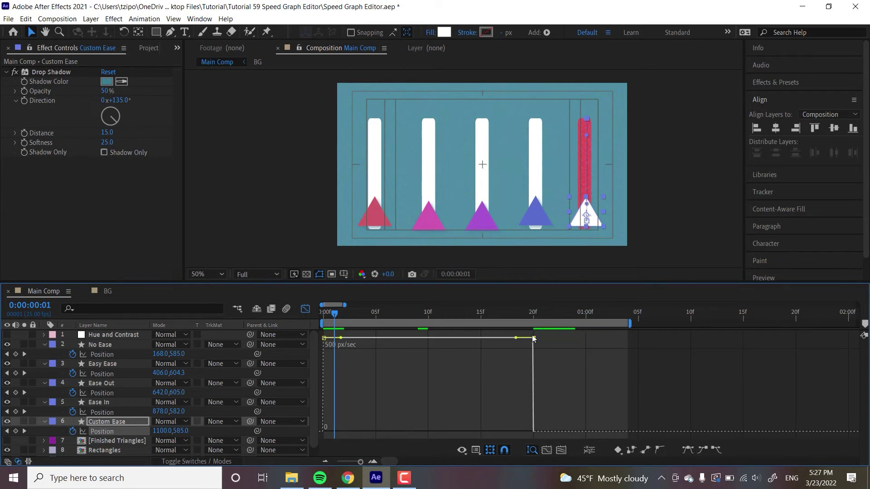
mouse_move(325, 341)
Step: Lower the last Custom Ease keyframe's speed and lengthen its influence handle back to about frame 10, previewing the motion
drag(516, 343, 471, 390)
key(space)
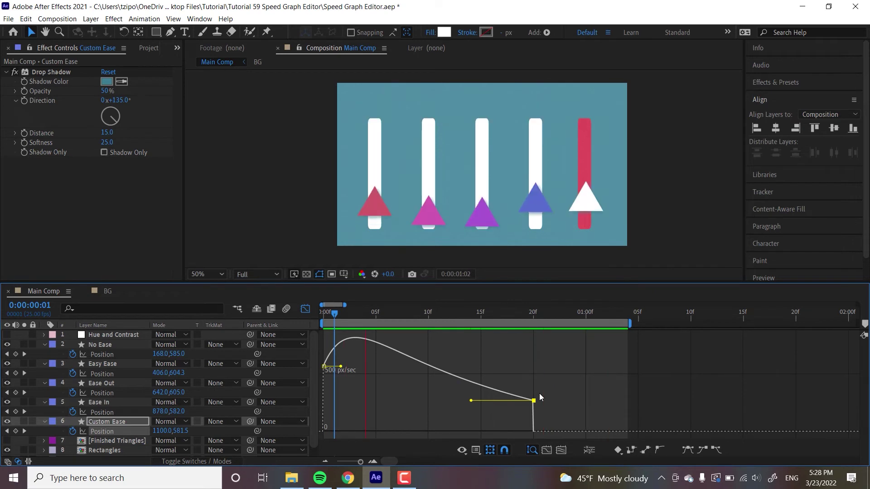
key(space)
drag(471, 401, 340, 406)
key(space)
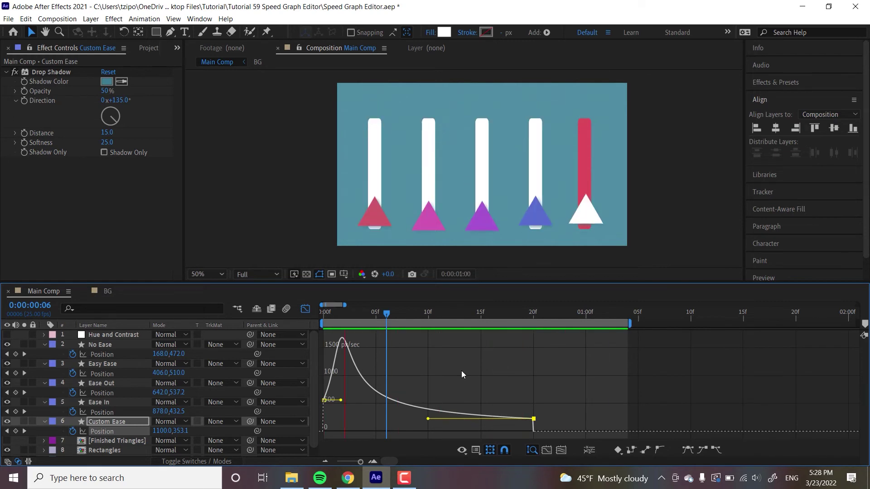
Step: Restore the last Custom Ease keyframe's short handle, lower the first keyframe's speed with influence out to about frame 10, and preview from the start
key(space)
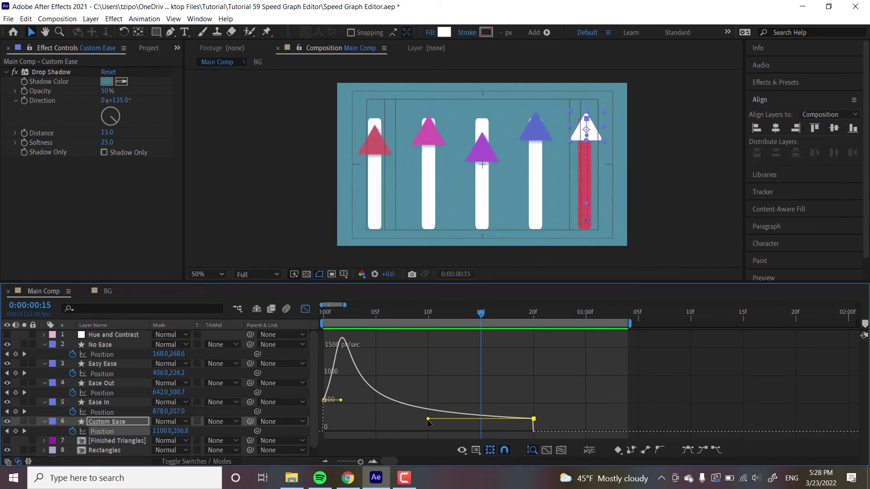
drag(428, 419, 524, 398)
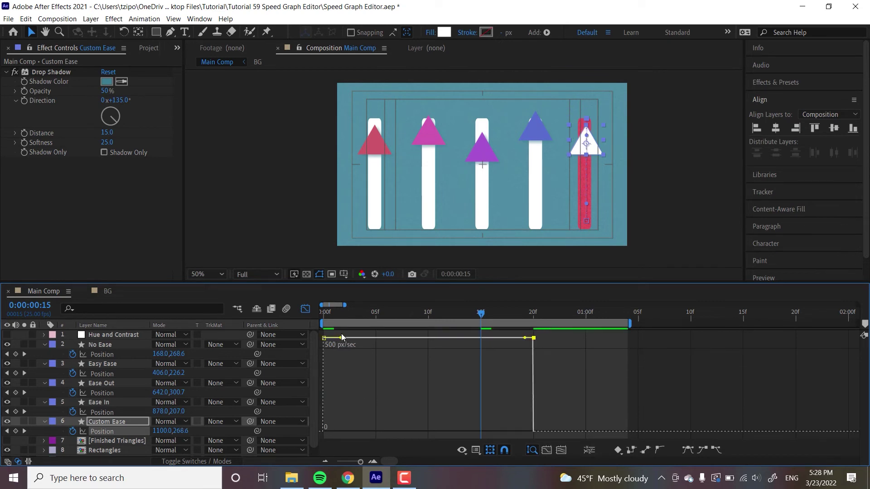
drag(340, 339, 439, 409)
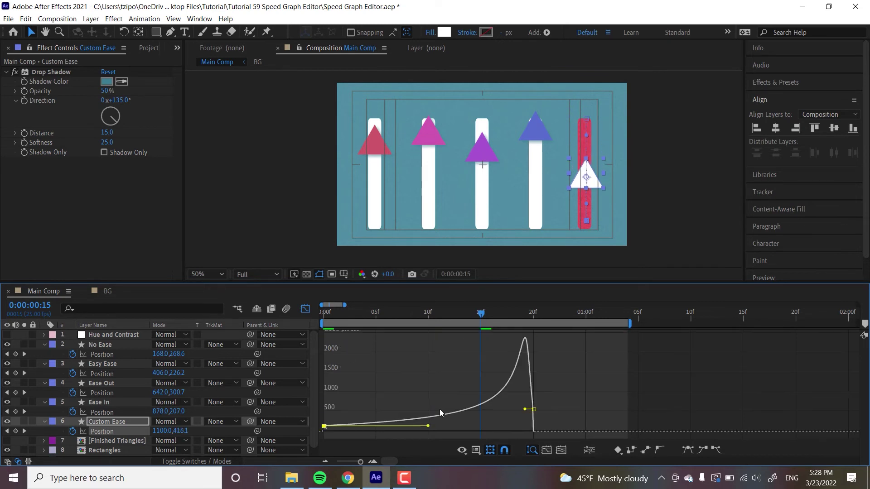
drag(349, 311, 318, 311)
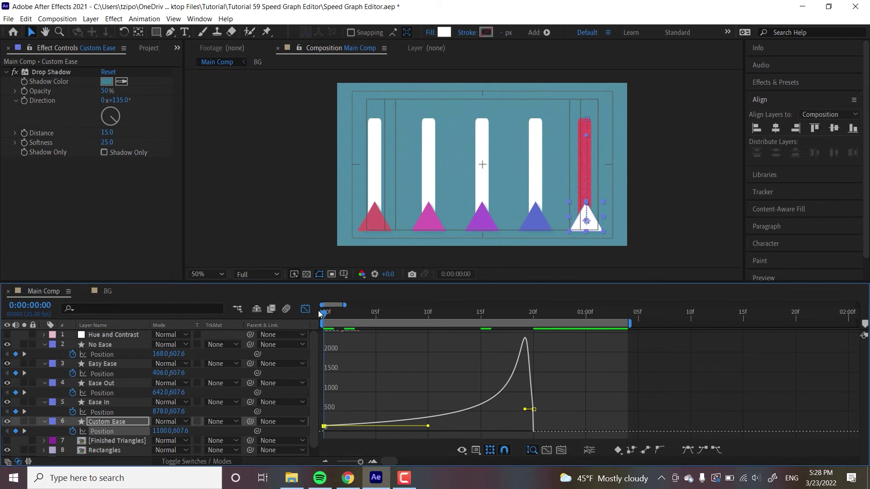
mouse_move(519, 369)
key(space)
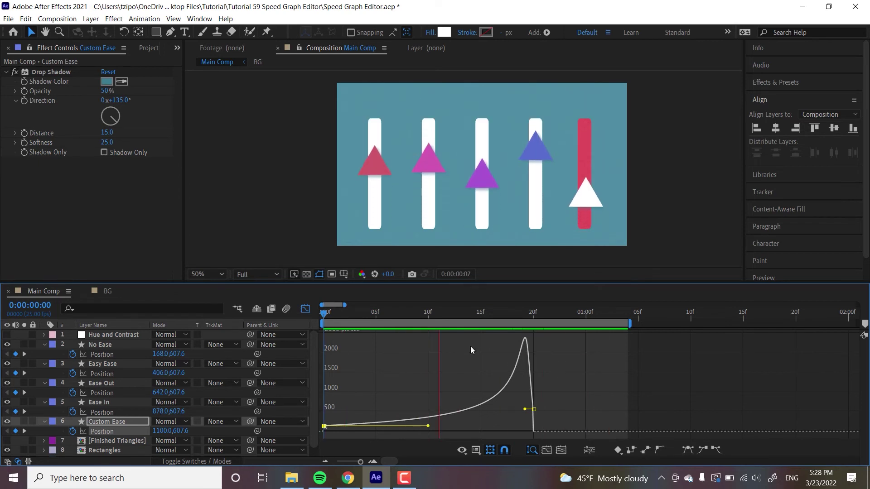
key(space)
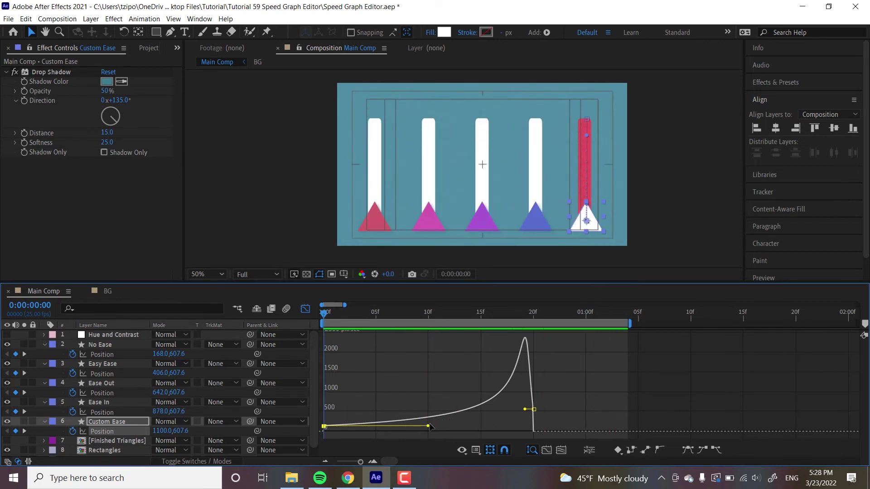
Step: Raise the first Custom Ease keyframe's speed to about 1100 px/sec, shorten its influence to about frame 7, and preview the motion
drag(427, 426, 401, 387)
key(space)
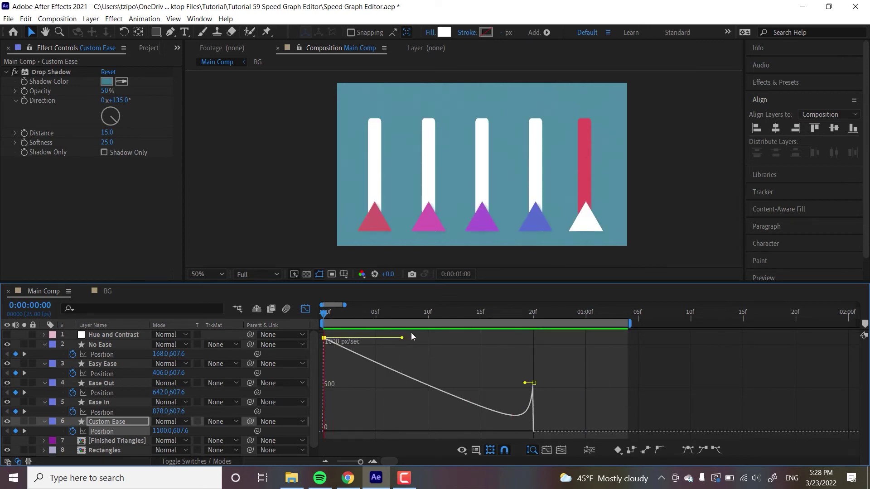
key(space)
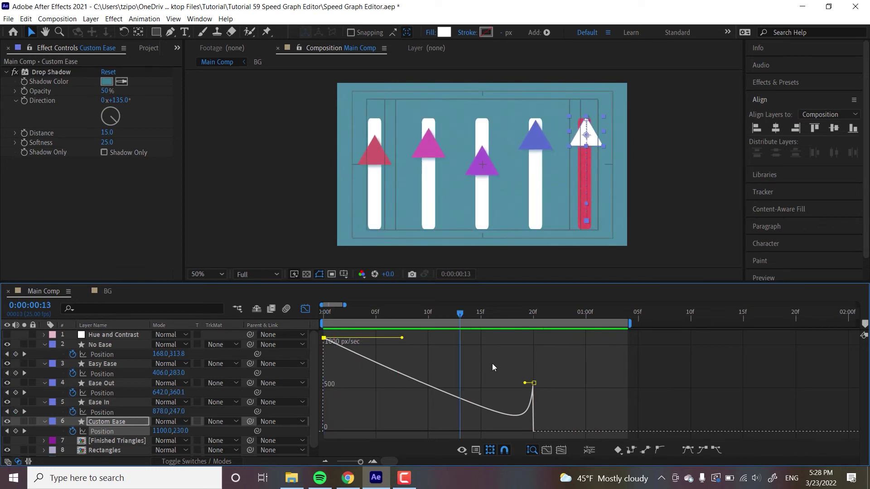
Step: Reset the first Custom Ease keyframe to Auto Bezier and lower the last keyframe's speed near zero with influence back to about frame 10
click(657, 450)
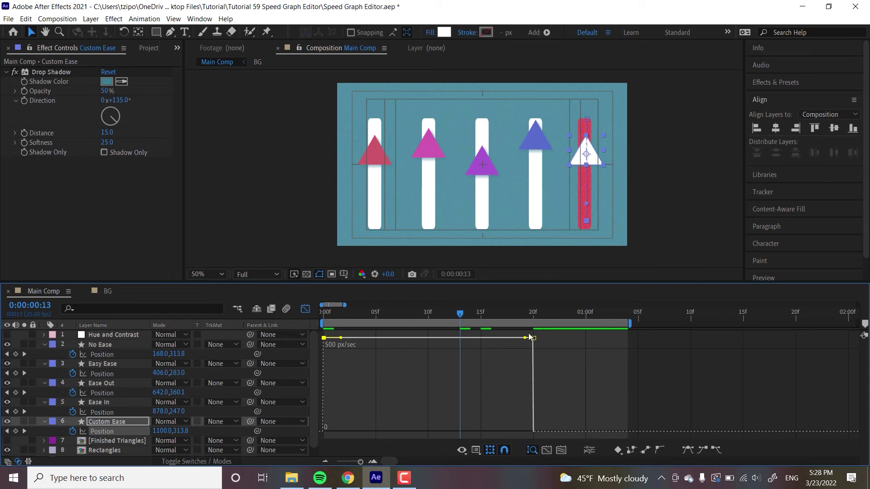
click(327, 315)
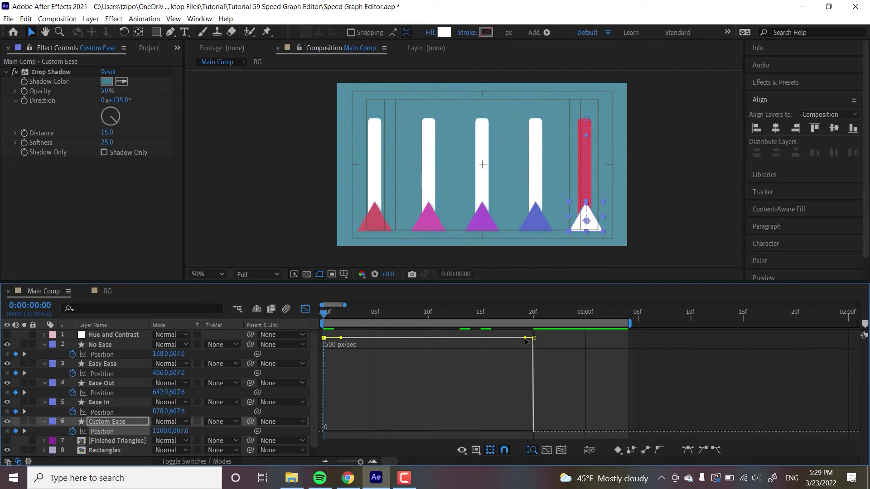
drag(524, 338, 414, 421)
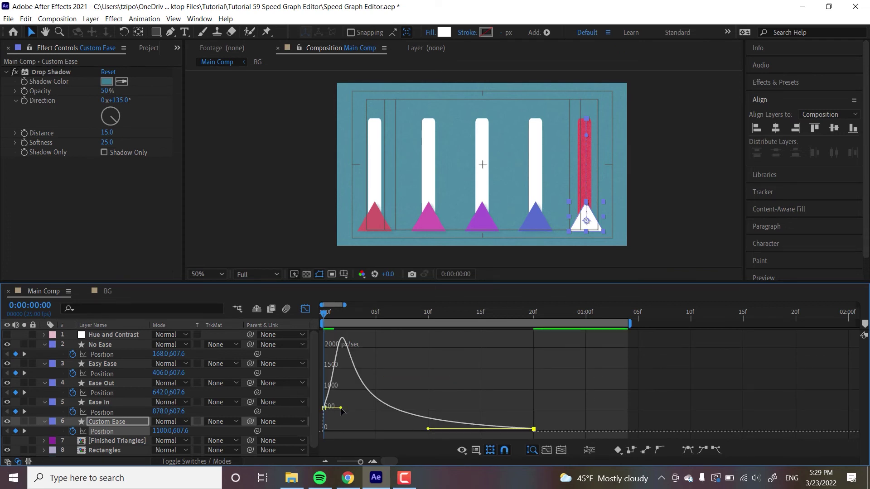
Step: Set the last Custom Ease keyframe to about 140 px/sec at 100% influence, shorten the first one's handle to about frame 1, and preview
drag(345, 411, 351, 410)
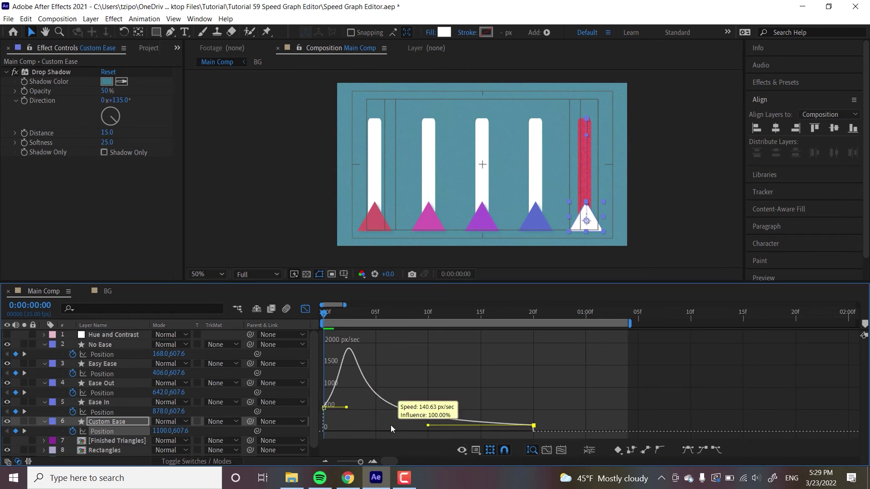
drag(391, 425, 336, 403)
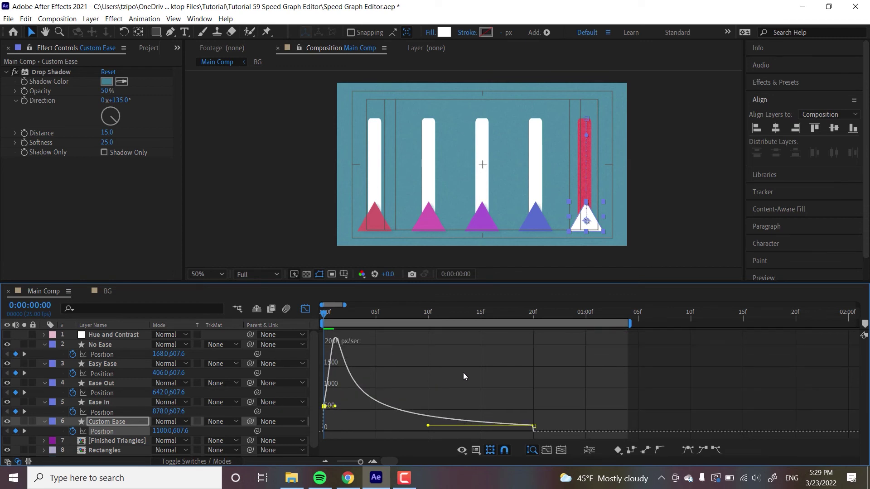
key(space)
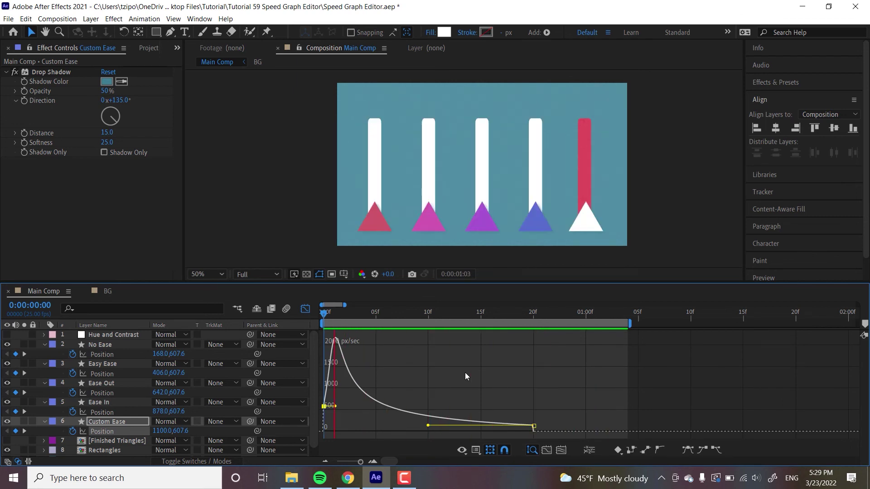
key(space)
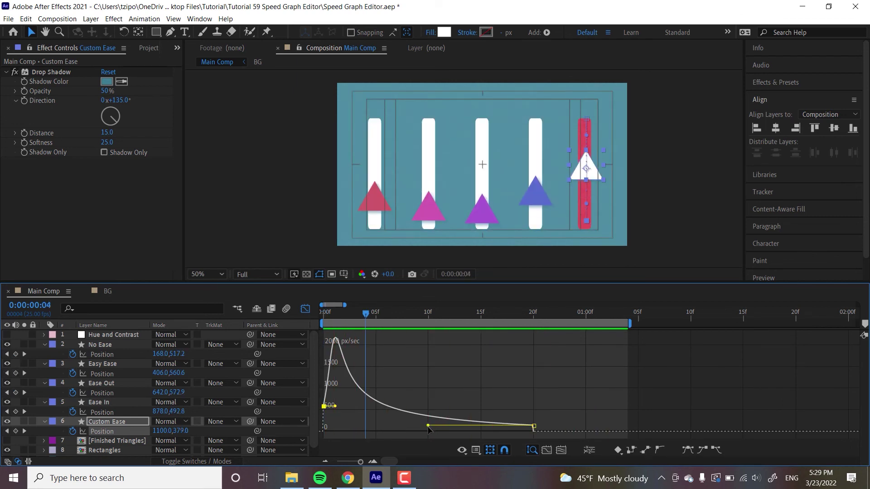
Step: Shorten the last Custom Ease keyframe's influence handle to about frame 11 and preview the motion
mouse_move(431, 429)
mouse_down()
mouse_move(436, 410)
mouse_move(438, 427)
mouse_up()
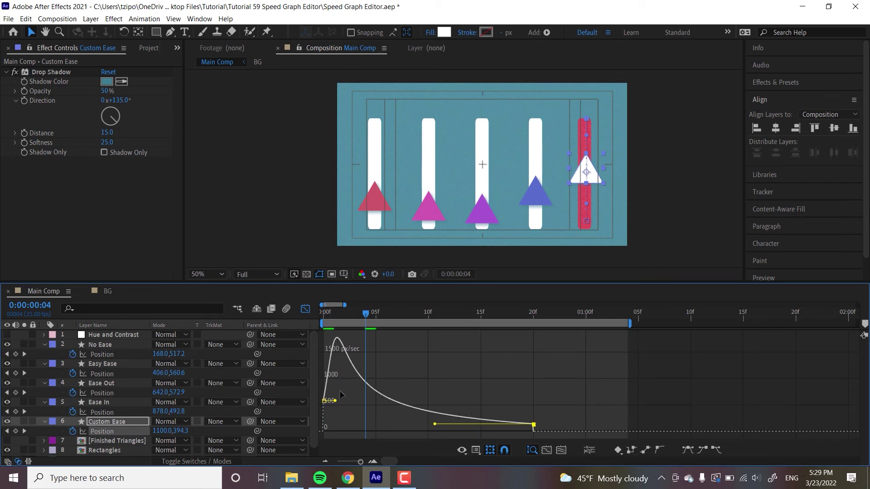
key(space)
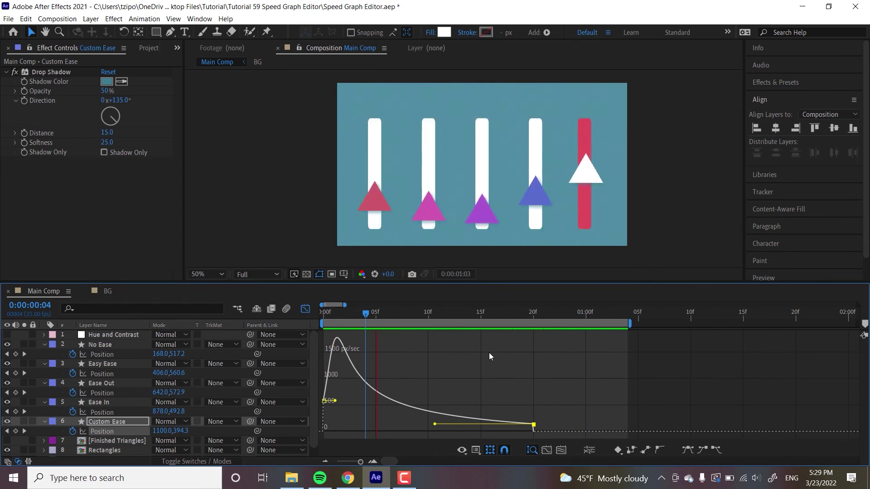
key(space)
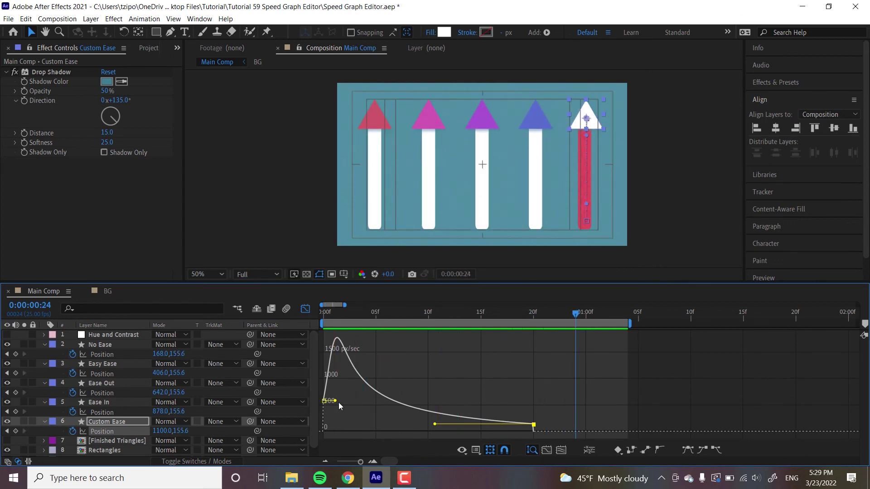
Step: Lower the first Custom Ease keyframe's speed to about 300 px/sec, shorten the last one's influence to about frame 12, and preview from the start
drag(334, 404, 334, 414)
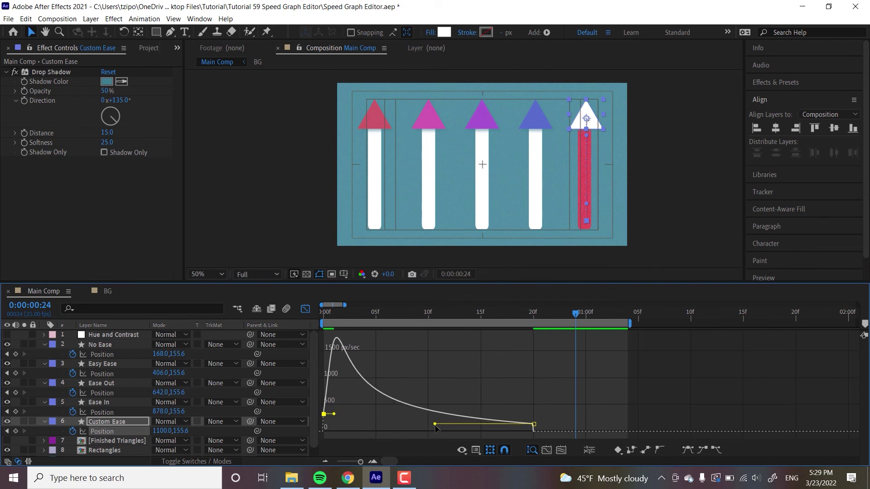
drag(446, 426, 447, 425)
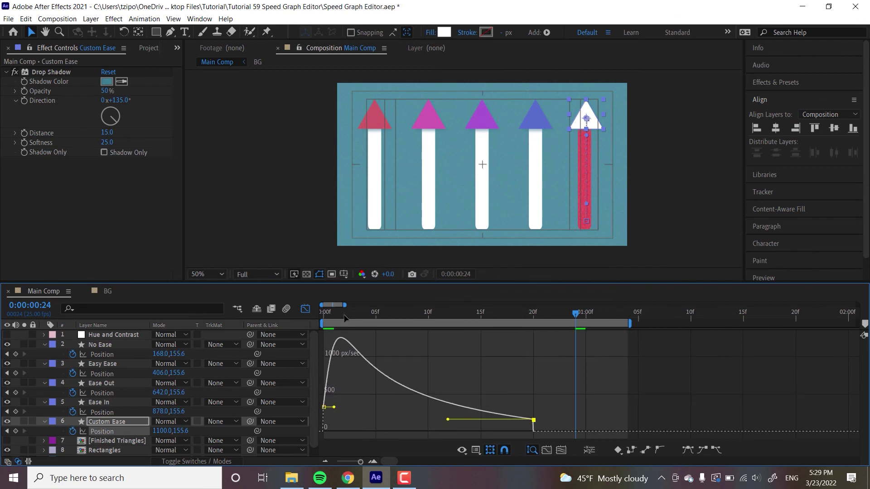
drag(333, 317, 305, 316)
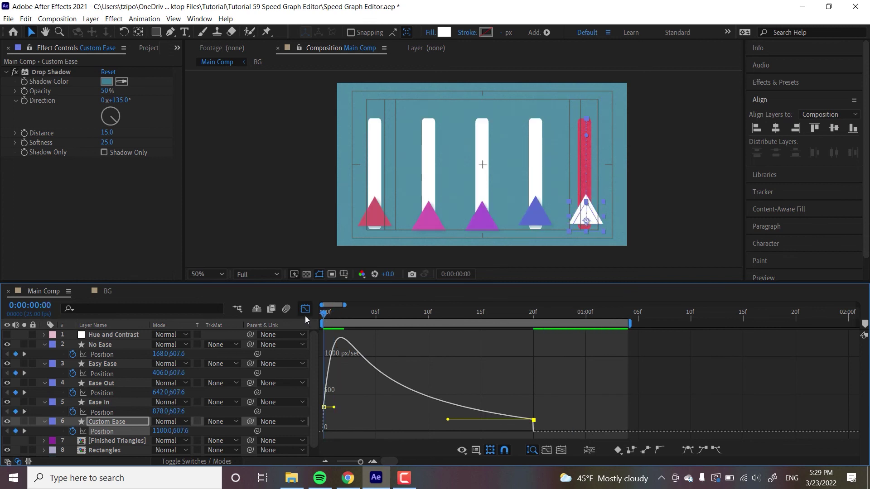
key(space)
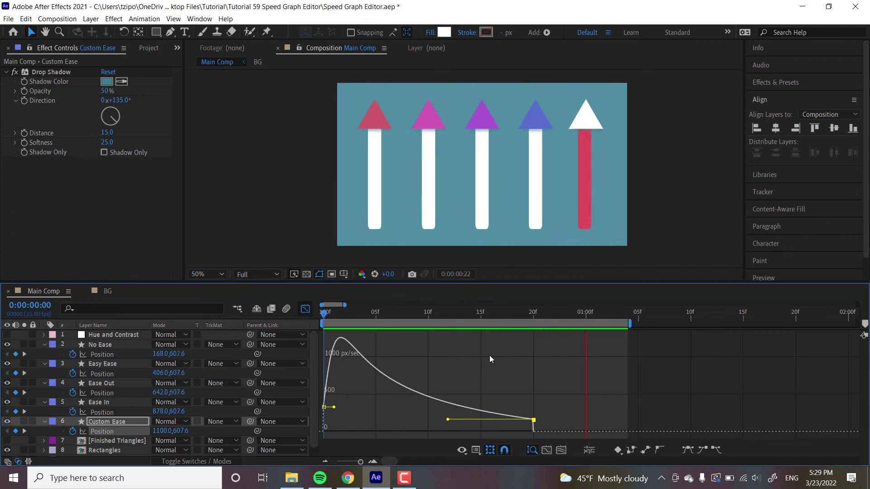